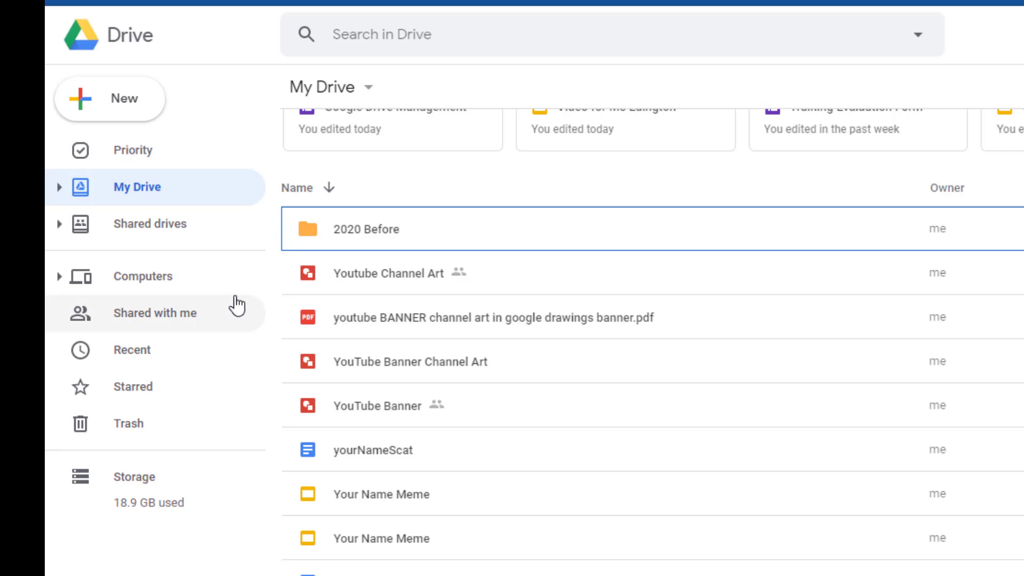
- Create a new folder named "Middle School and before" in My Drive
left_click(101, 110)
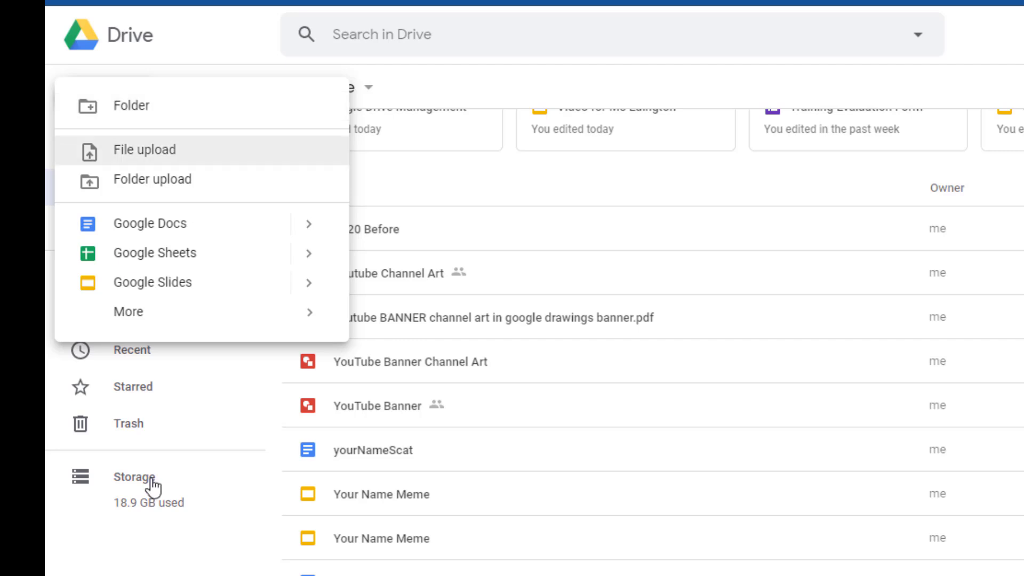
left_click(206, 507)
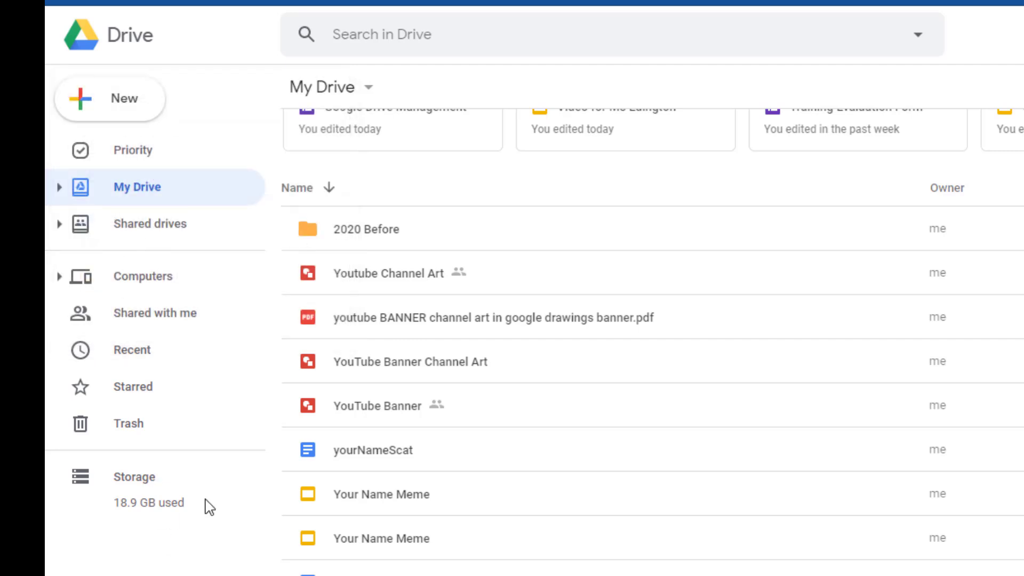
left_click(125, 122)
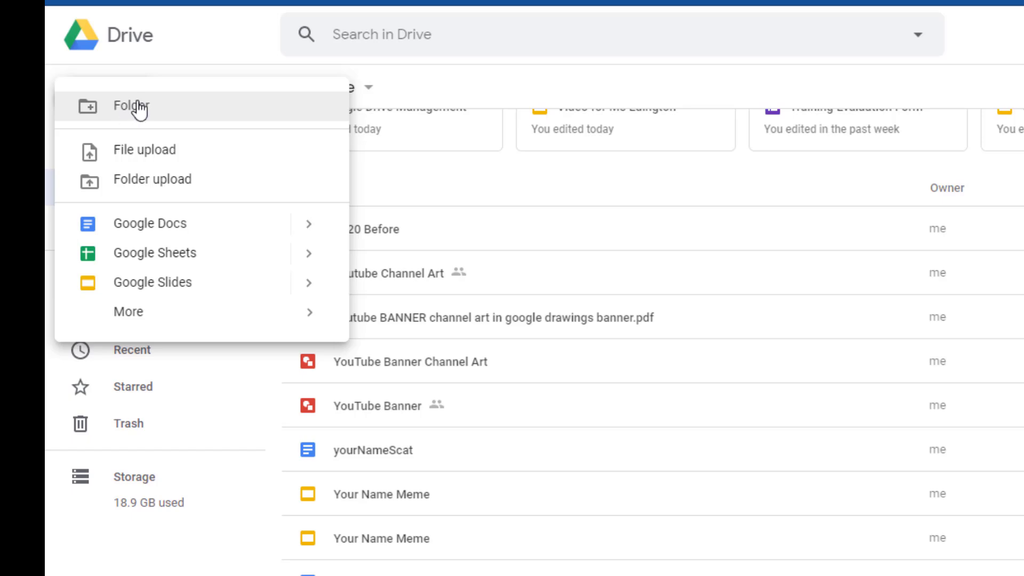
left_click(204, 106)
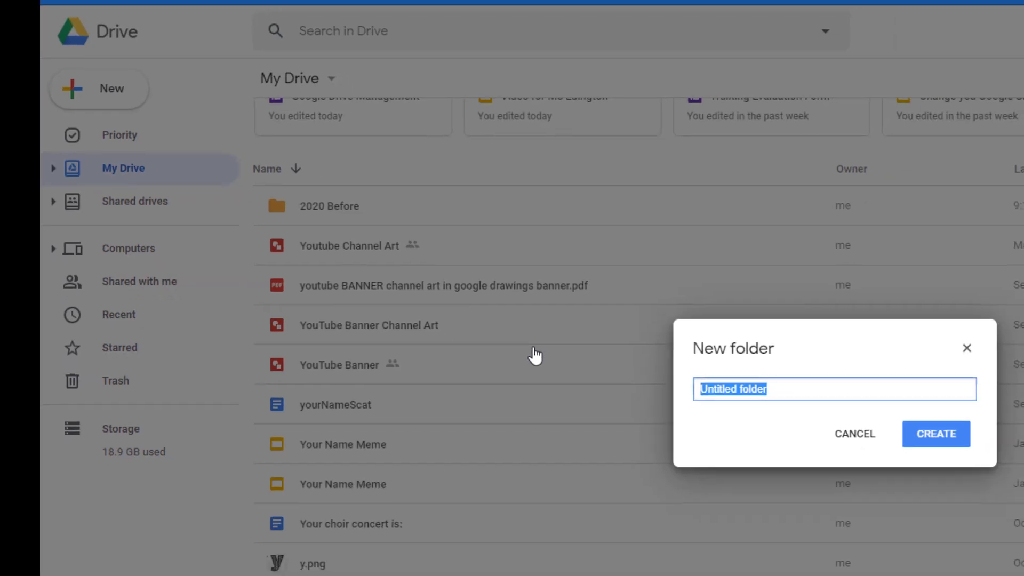
type("Mid")
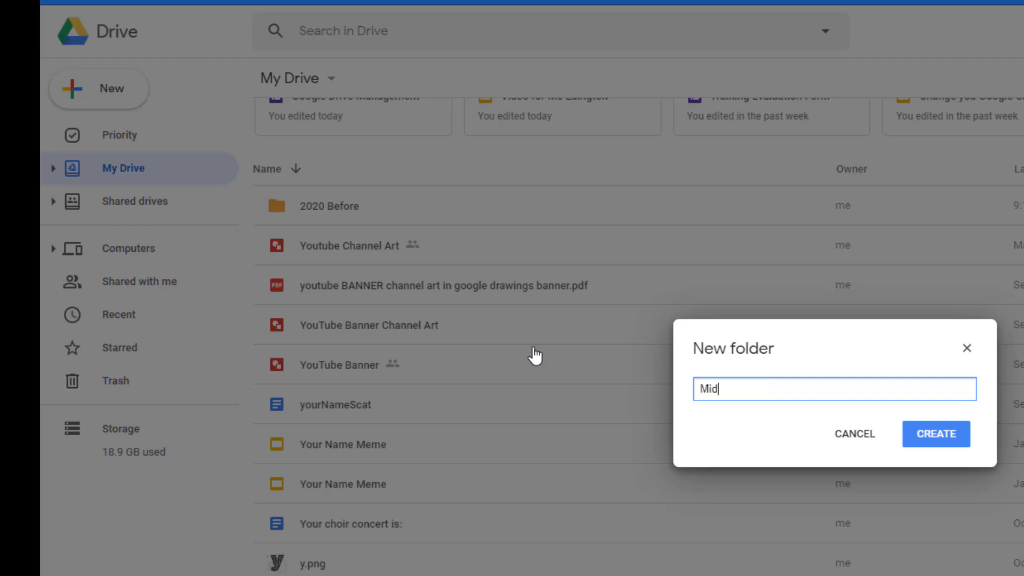
type("dle School and before")
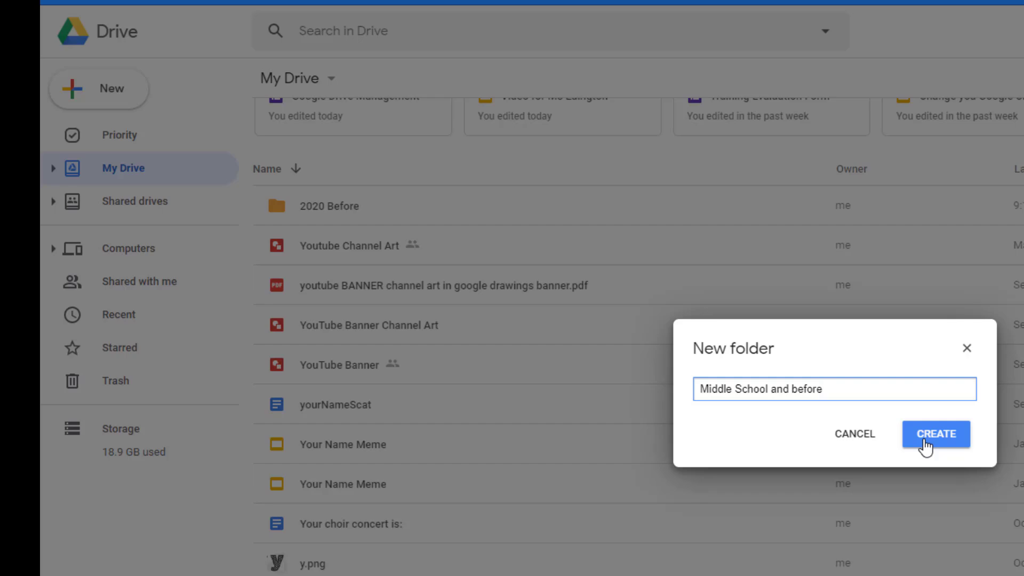
left_click(925, 447)
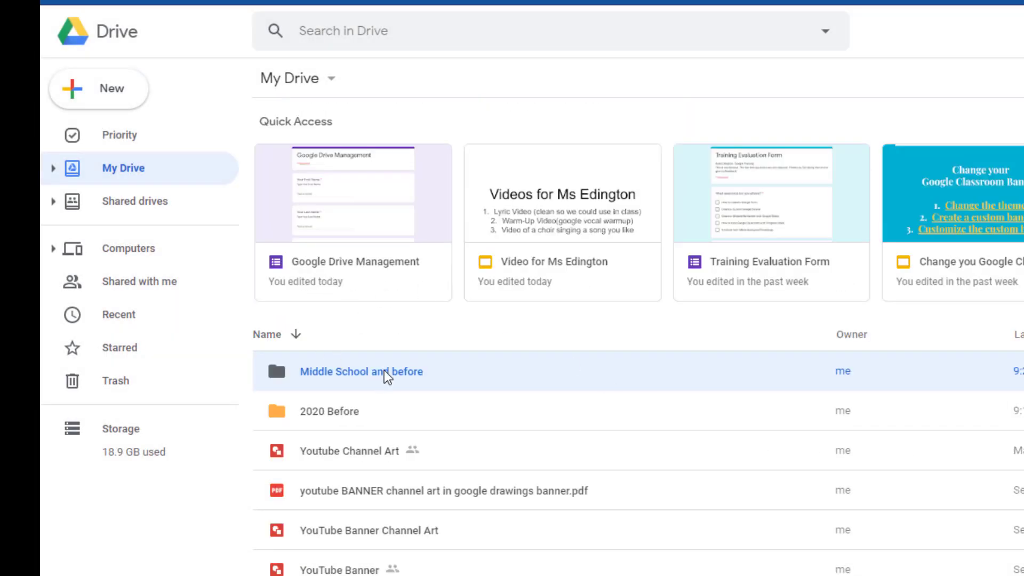
- Select all the loose files listed below the folders, starting with Youtube Channel Art, and move them into the "Middle School and before" folder
scroll(388, 377, "down", 2)
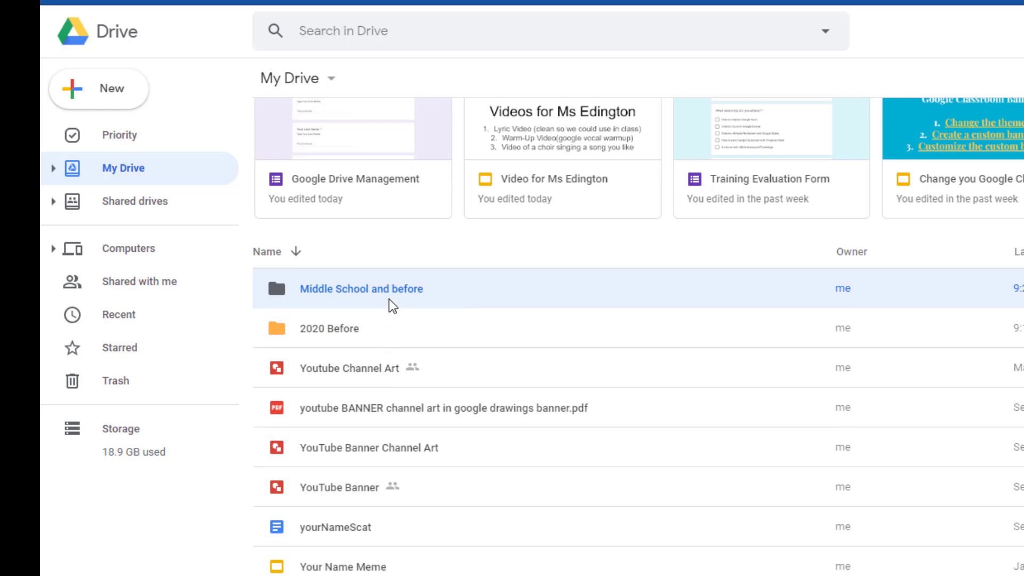
scroll(358, 337, "down", 2)
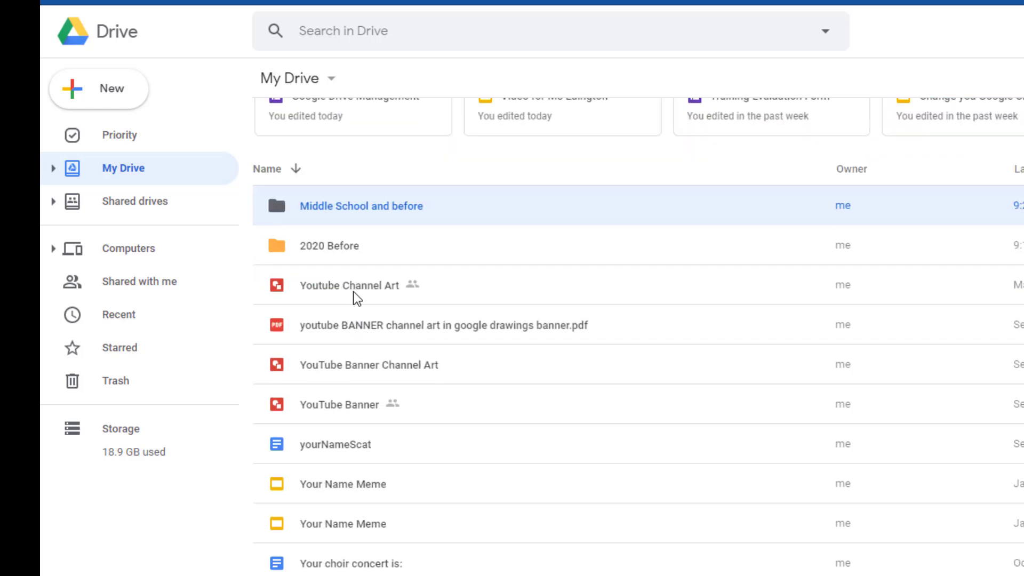
left_click(354, 288)
scroll(358, 297, "down", 8)
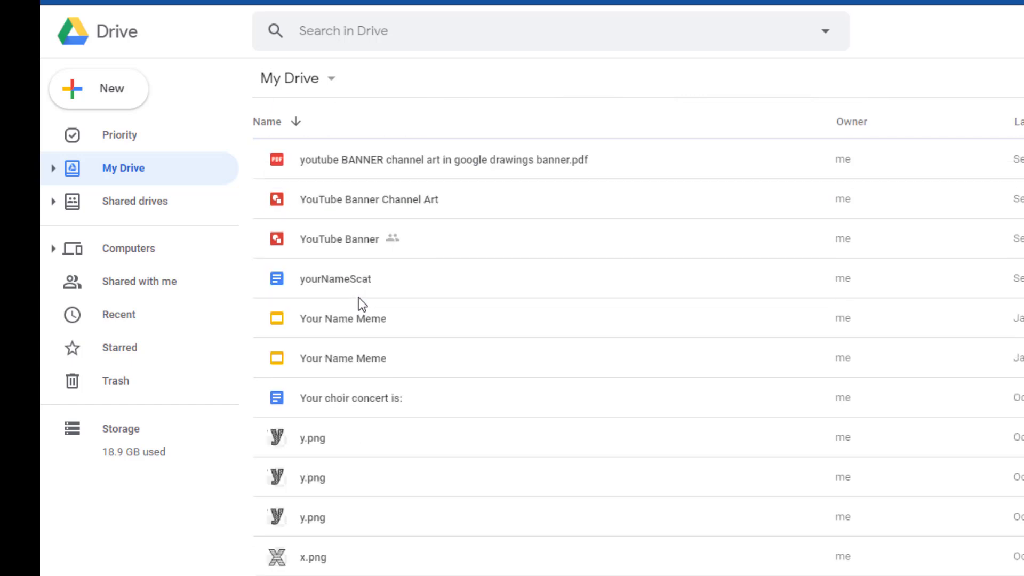
scroll(360, 300, "up", 10)
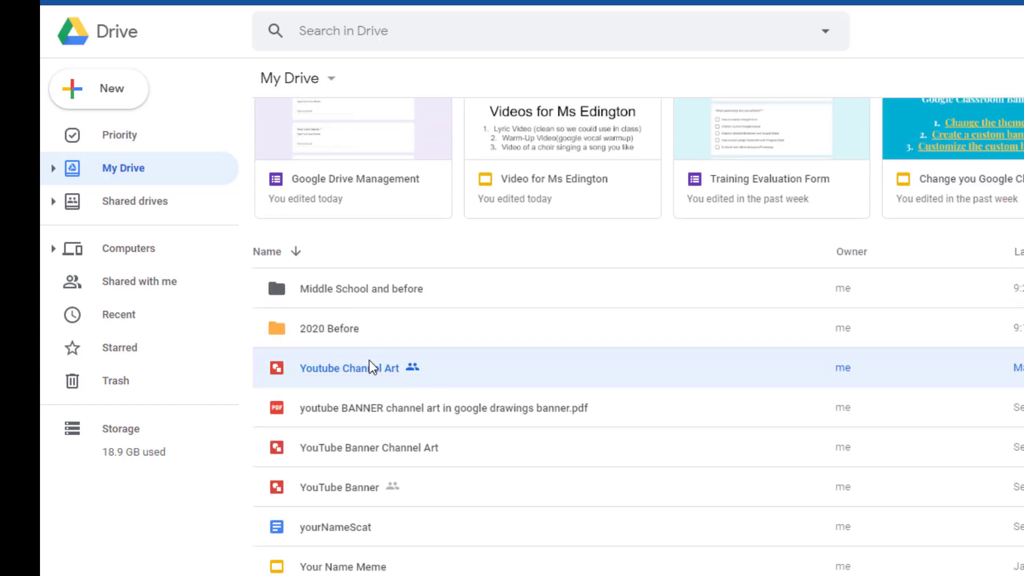
left_click(369, 360)
key("shift+Down")
key("shift+Down")
key("shift+Down")
key("shift+Down")
key("shift+Down")
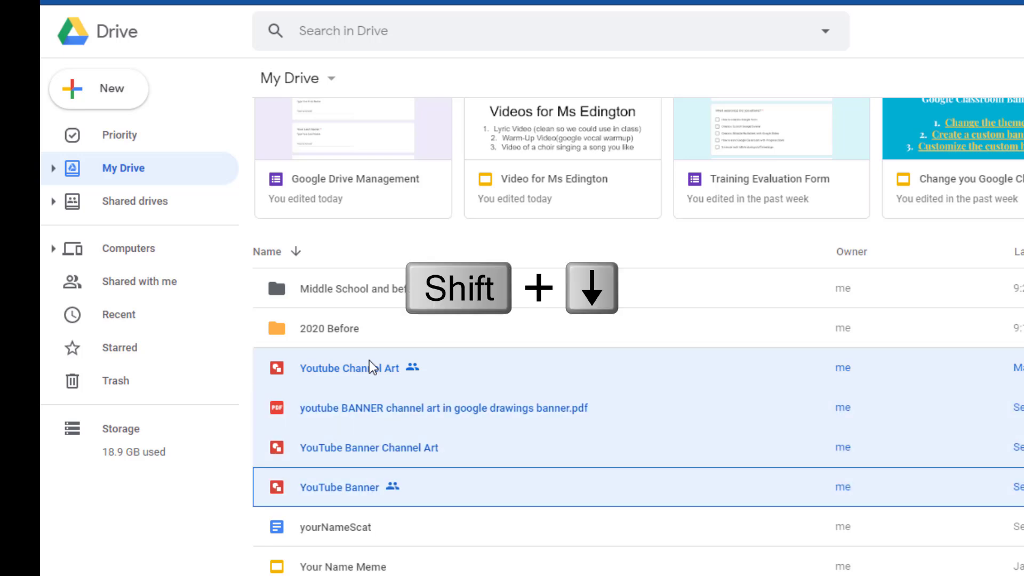
key("shift+Down")
key("shift+Down")
key("shift+Down")
key("shift+Down")
key("shift+Down")
key("shift+Down")
key("shift+Down")
key("shift+Down")
key("shift+Down")
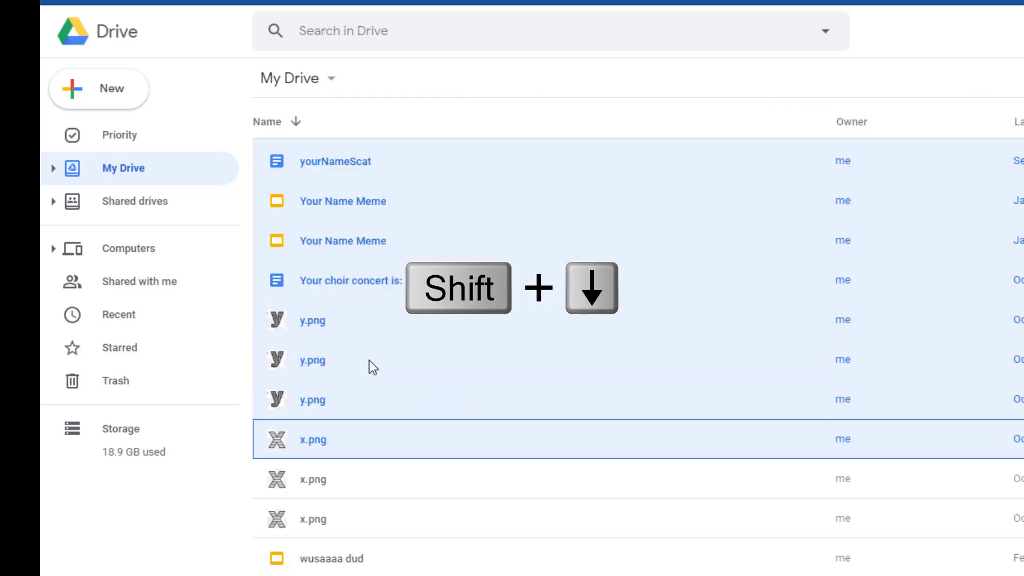
key("shift+Down")
key("shift+Down")
key("shift+Down")
key("shift+Down")
key("shift+Down")
key("shift+Down")
key("shift+Down")
key("shift+Down")
key("shift+Down")
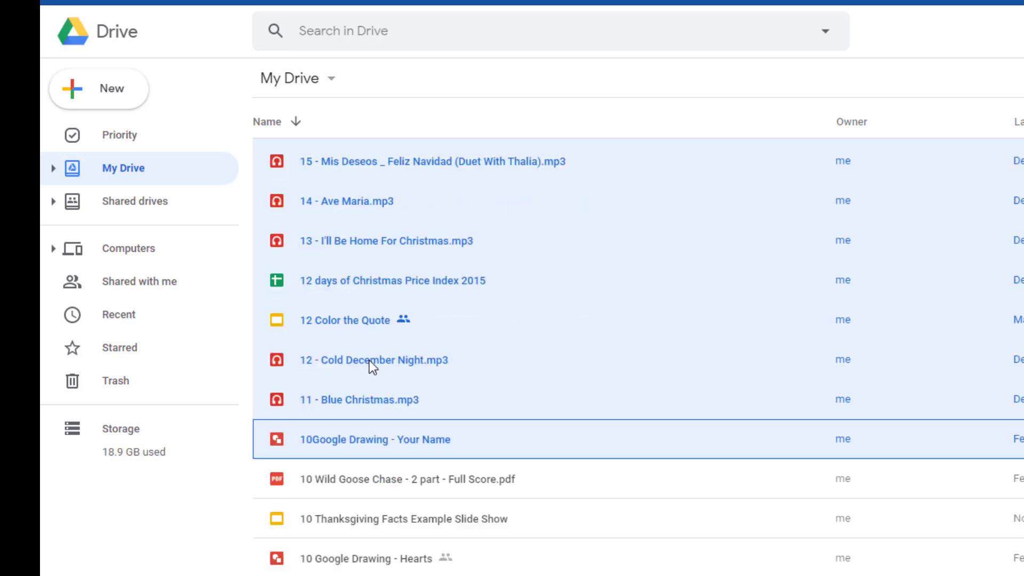
key("shift+Down")
key("shift+Down")
key("shift+Down")
key("shift+Down")
key("shift+Down")
key("shift+Down")
key("shift+Down")
key("shift+Down")
key("shift+Down")
key("shift+Down")
key("shift+Down")
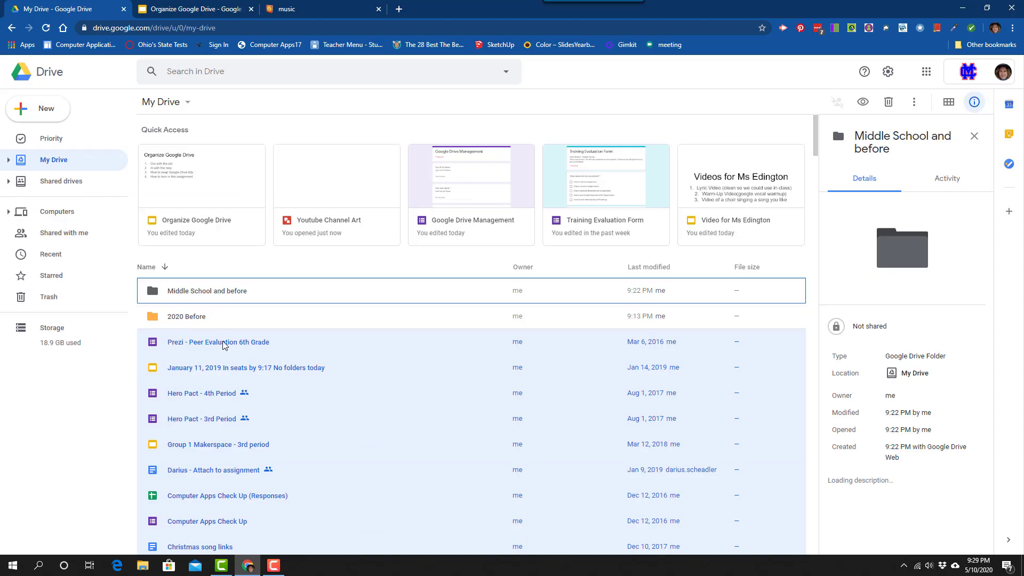
left_click_drag(224, 347, 217, 294)
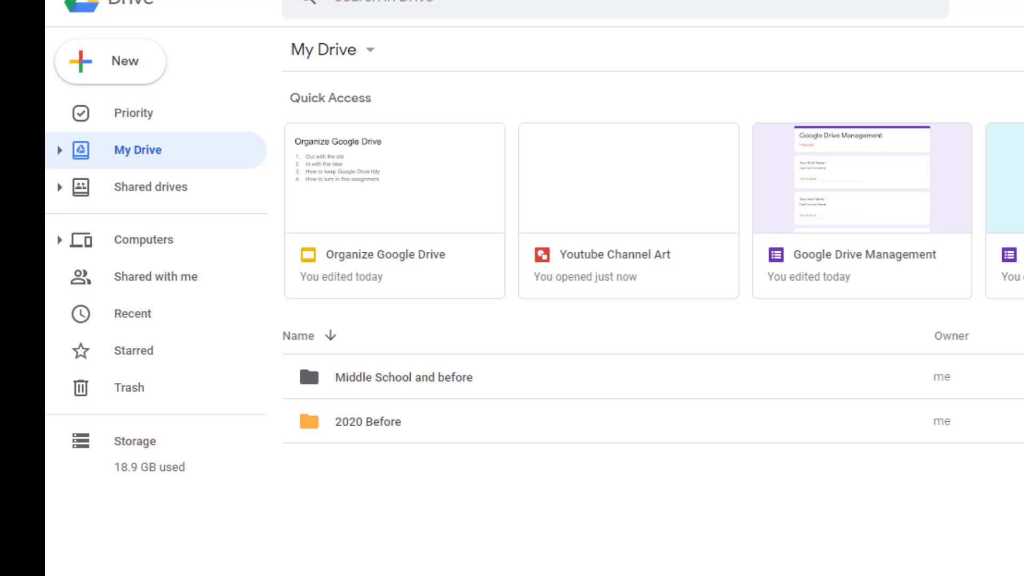
- Create a new folder named "8th Grade" in My Drive
left_click(104, 79)
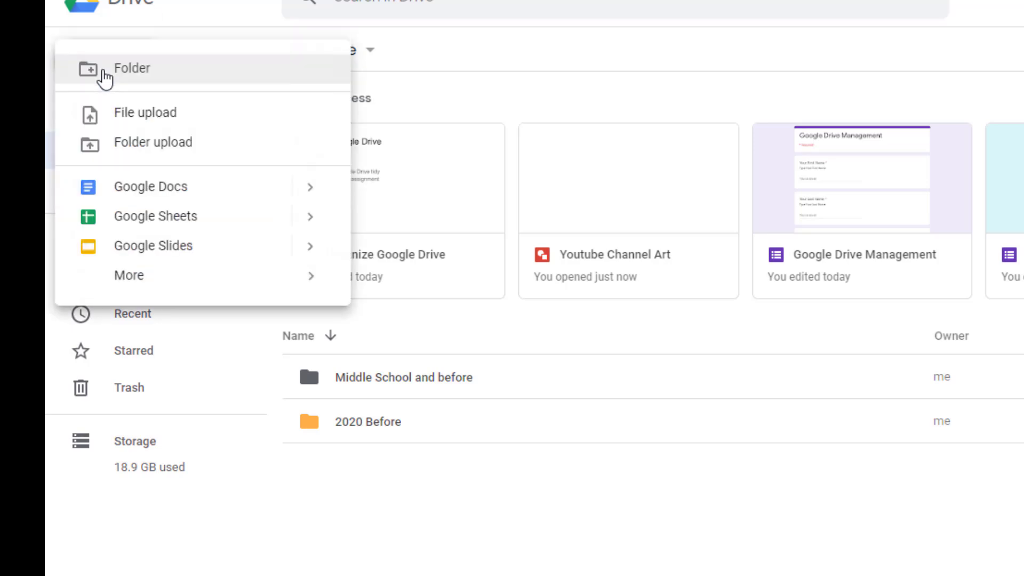
left_click(109, 78)
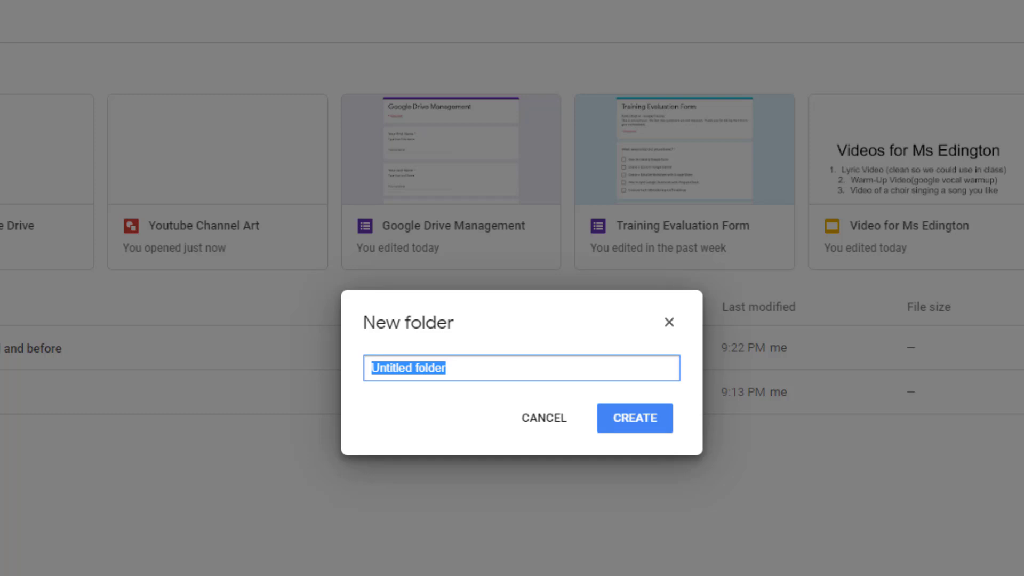
type("8th Grade")
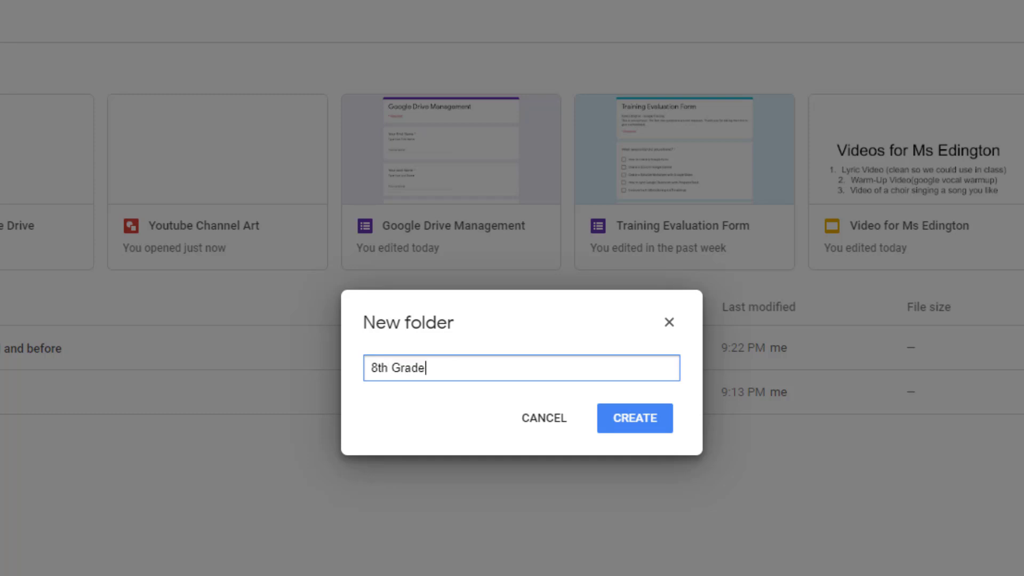
left_click(620, 418)
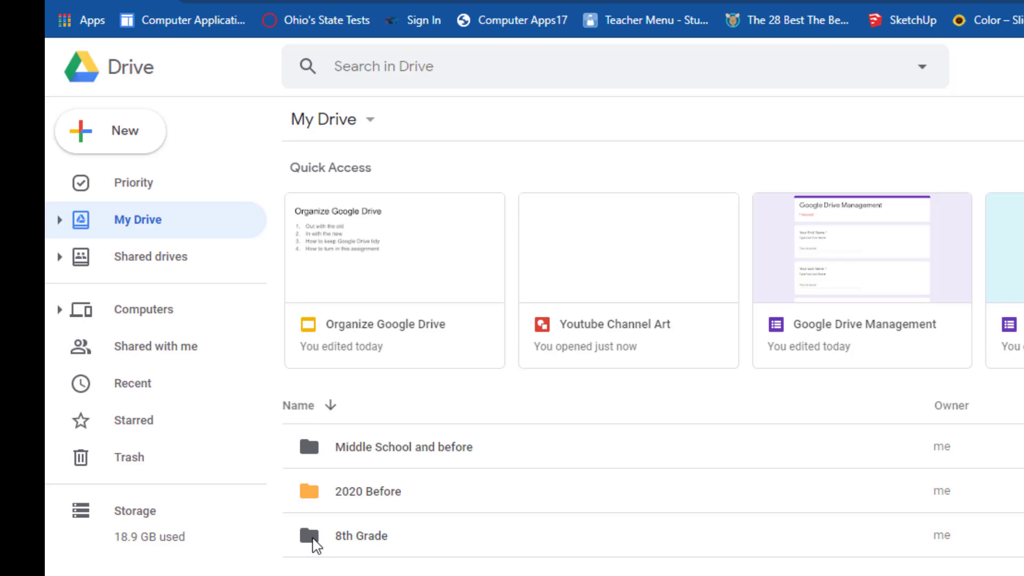
- Open the 8th Grade folder and create a subfolder named "ELA" inside it
double_click(315, 542)
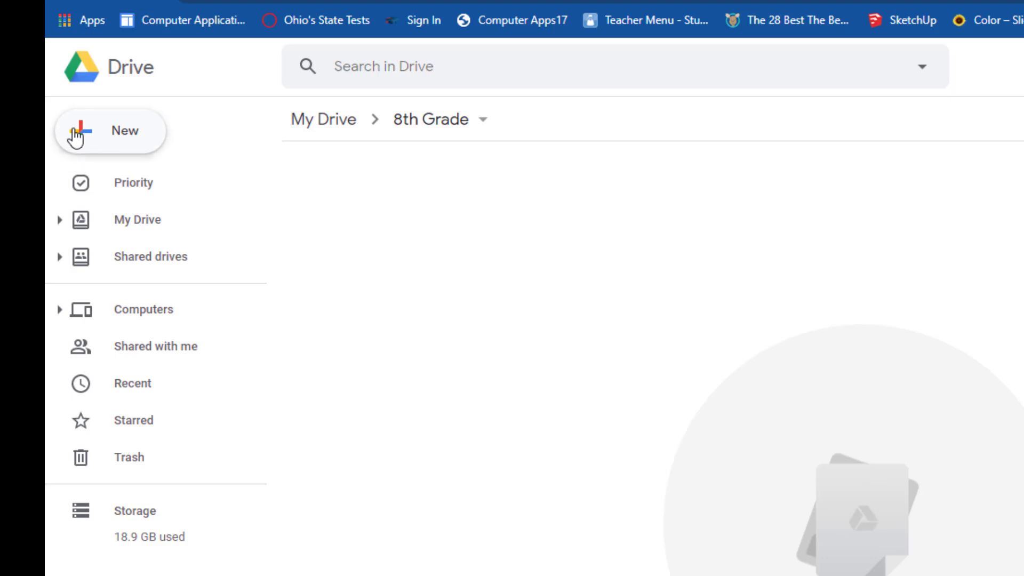
left_click(100, 137)
left_click(100, 137)
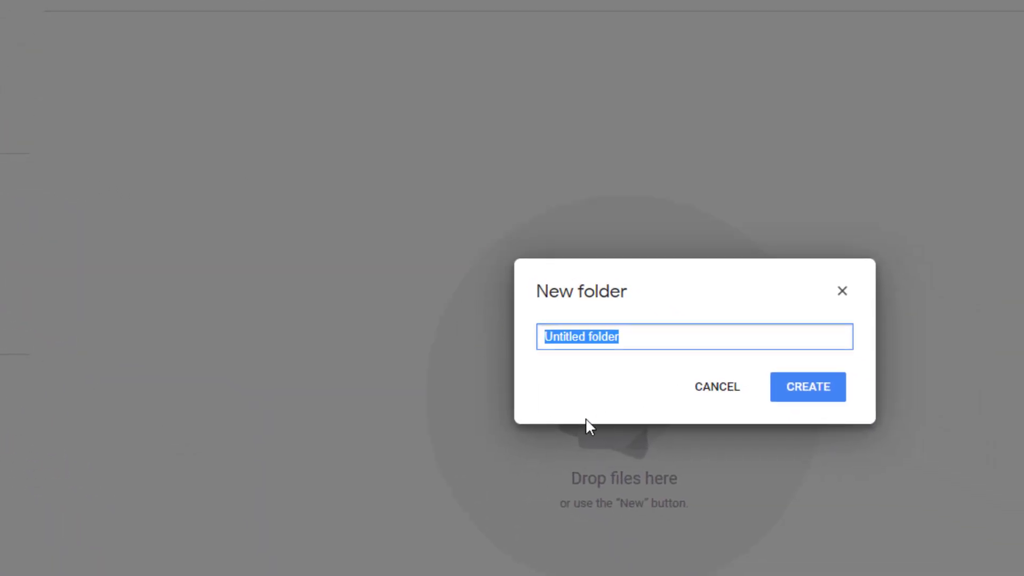
type("ELA")
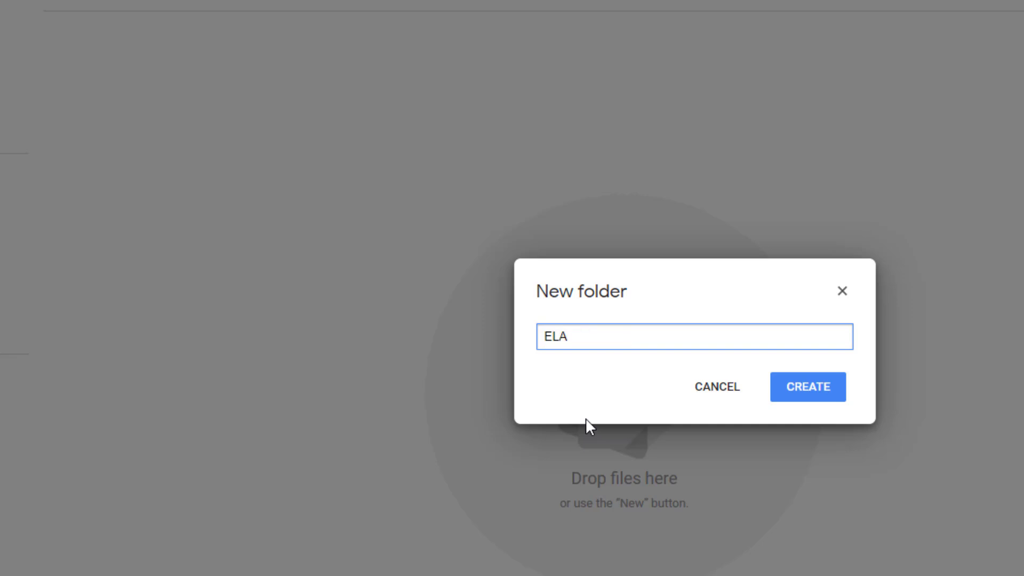
left_click(808, 389)
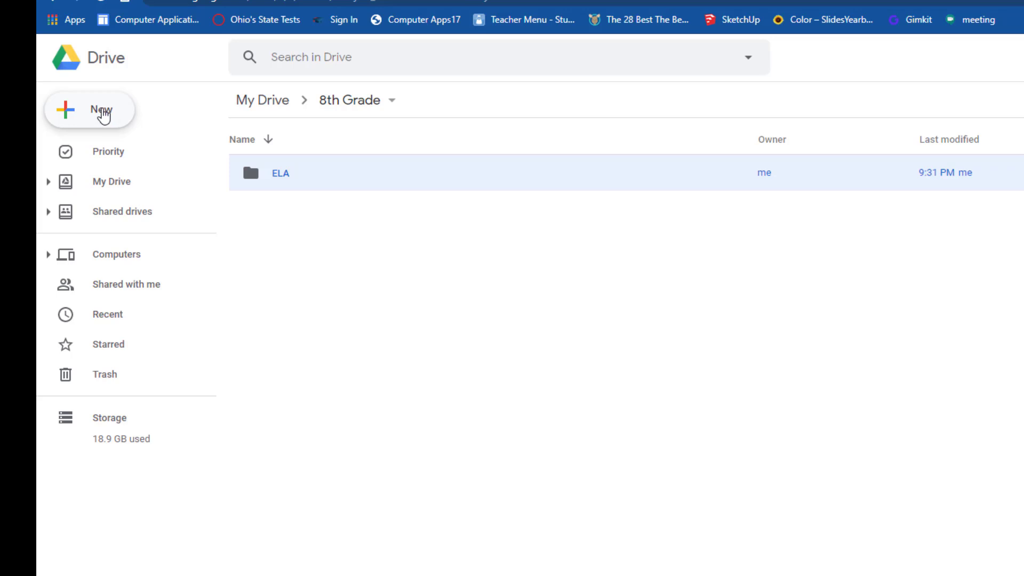
- Create another subfolder named "Math" inside the 8th Grade folder
left_click(103, 114)
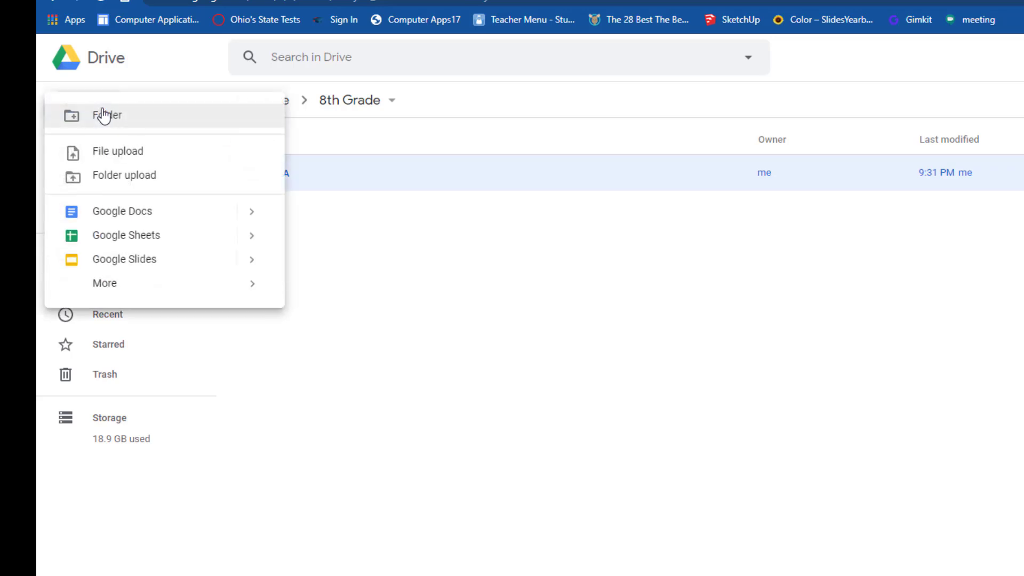
left_click(133, 120)
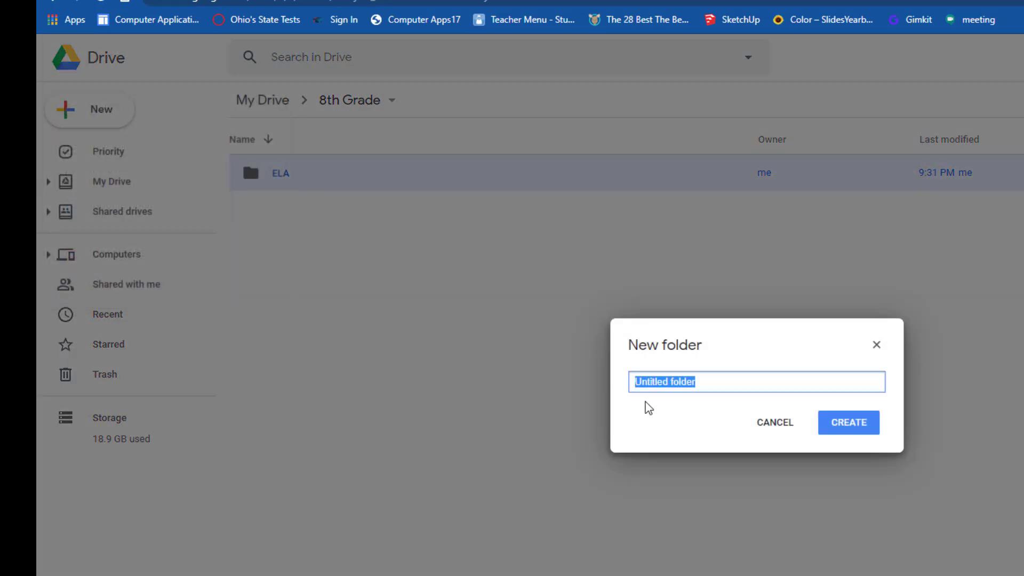
type("Math")
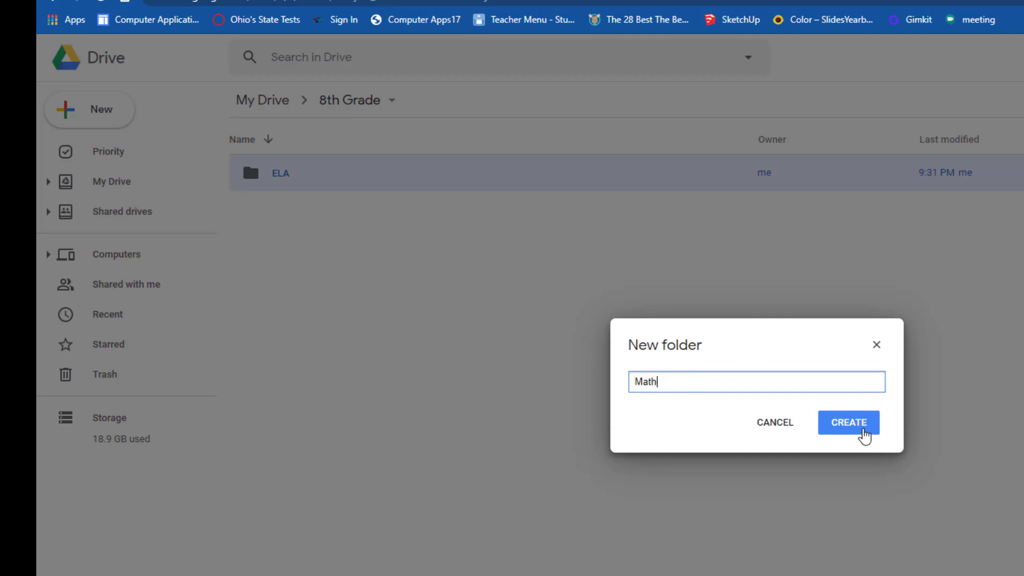
left_click(860, 431)
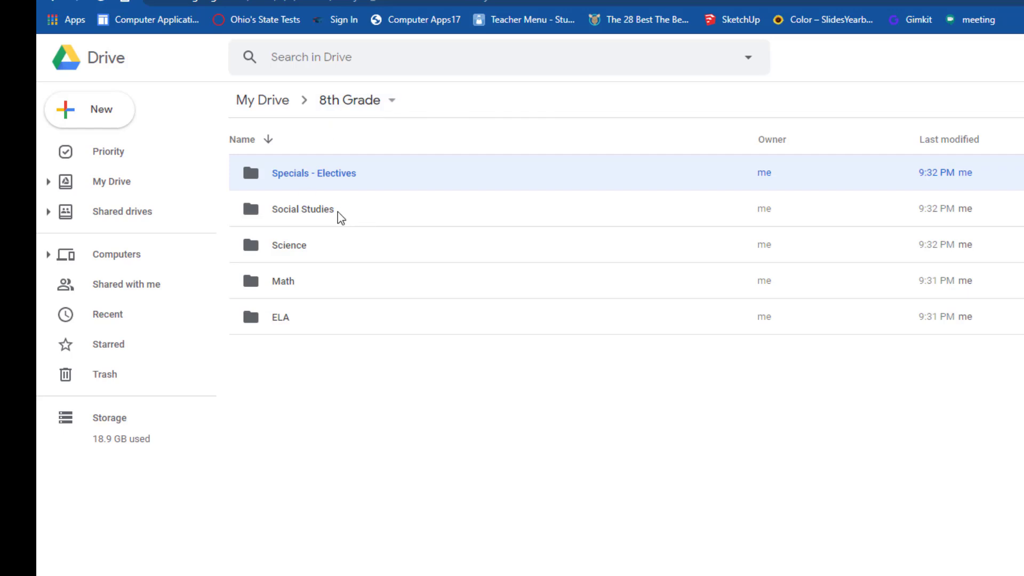
- Change the ELA folder's color to Cardinal red and the Math folder's color to dark green
left_click(314, 325)
right_click(316, 329)
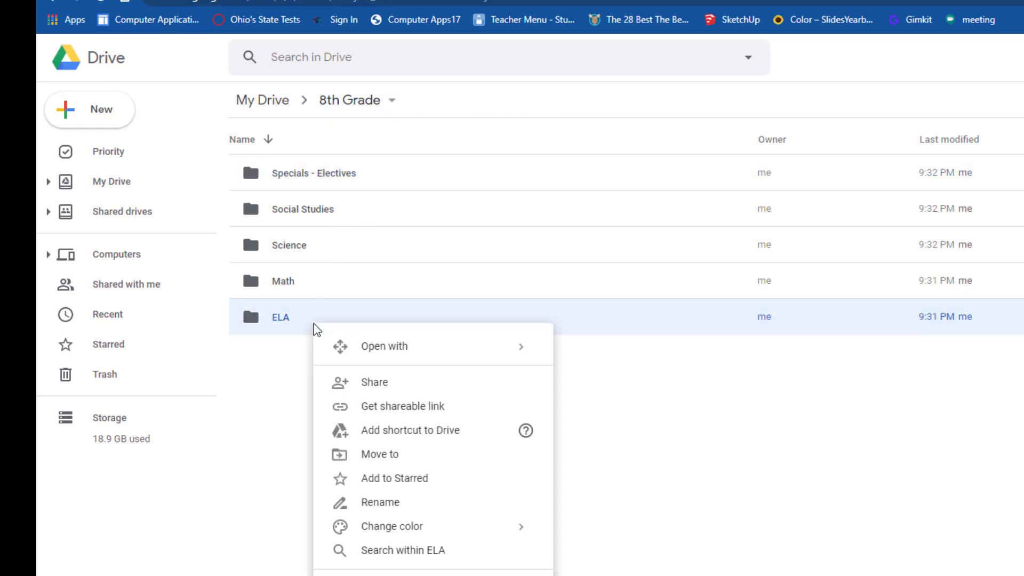
key("alt")
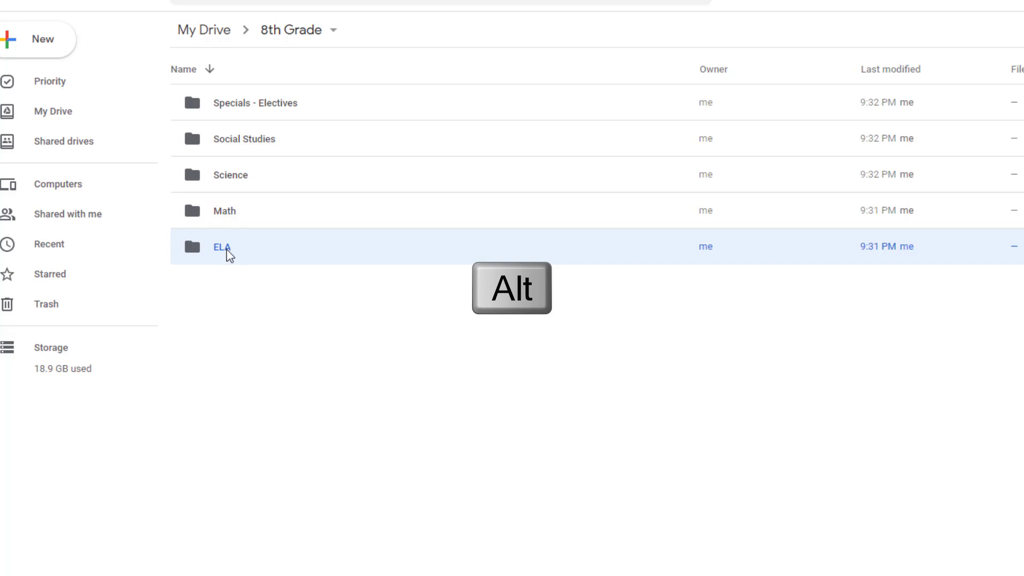
right_click(229, 255)
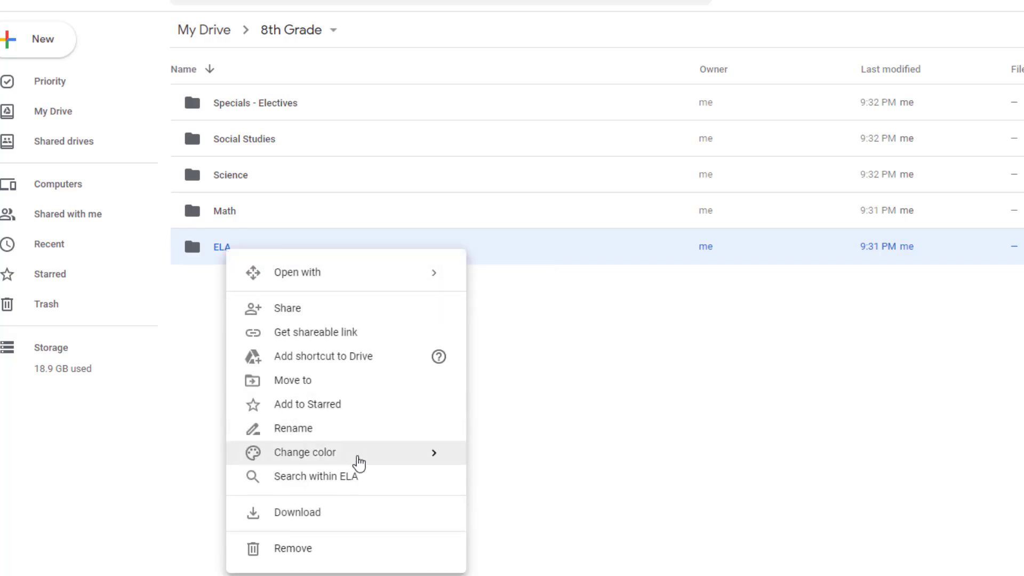
mouse_move(358, 462)
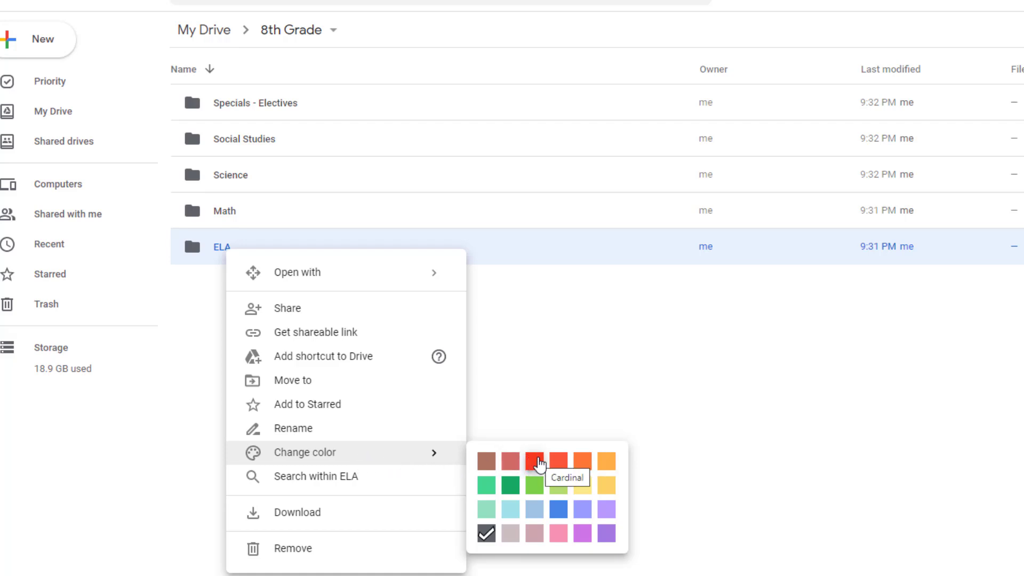
left_click(536, 462)
right_click(240, 211)
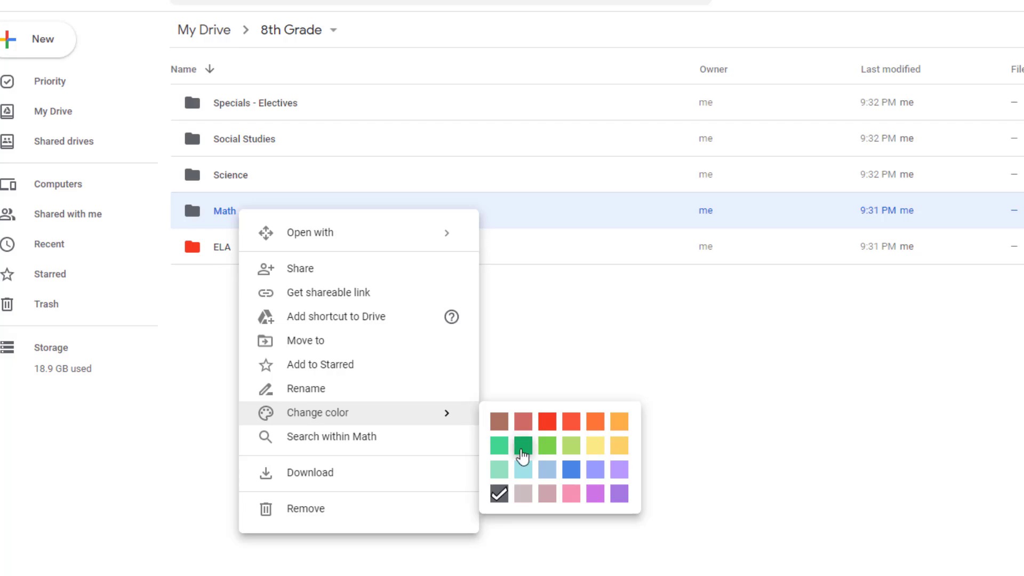
left_click(524, 445)
- Change the Science folder's color to blue and the Social Studies folder's color to purple
right_click(234, 184)
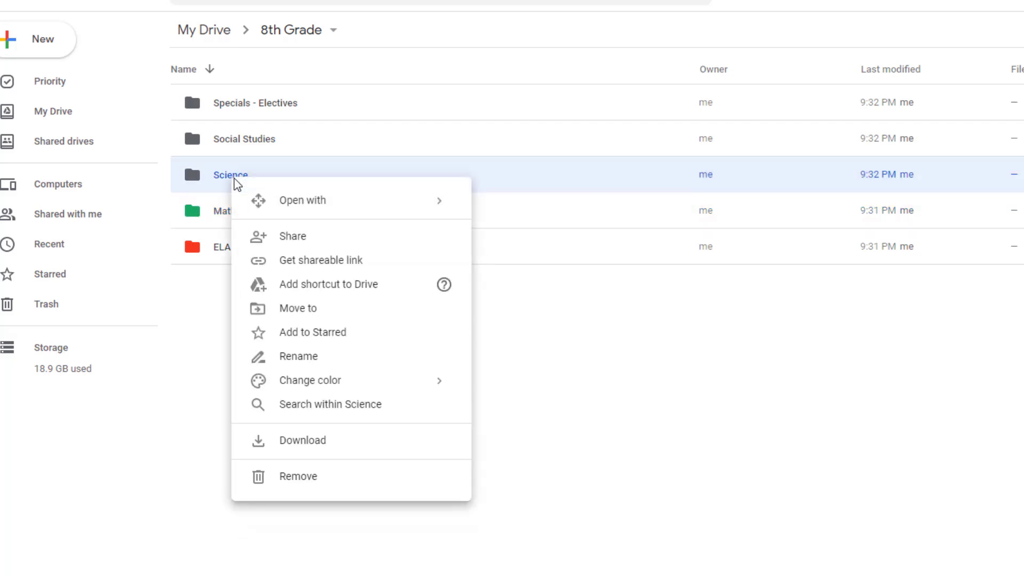
mouse_move(427, 397)
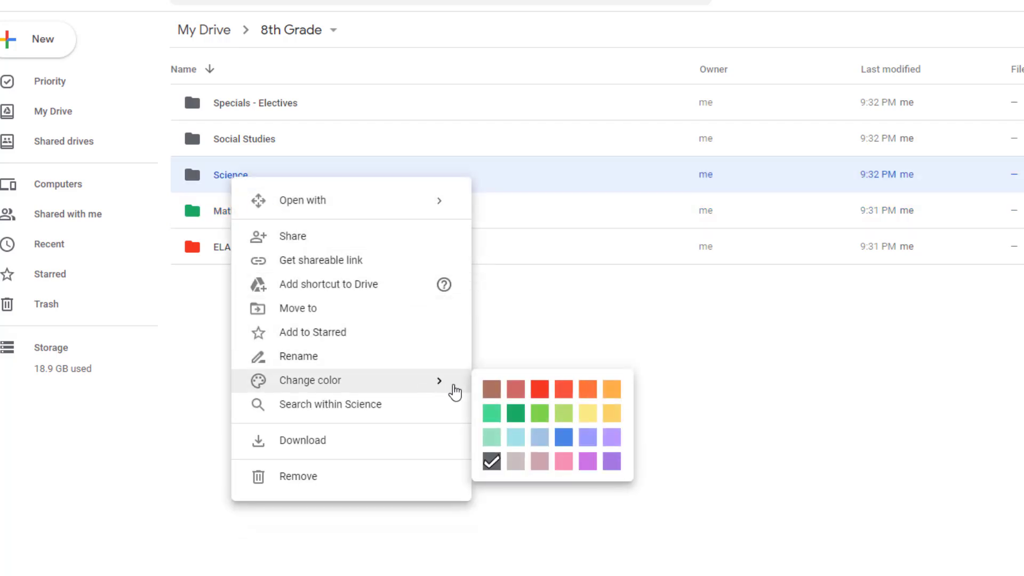
left_click(563, 442)
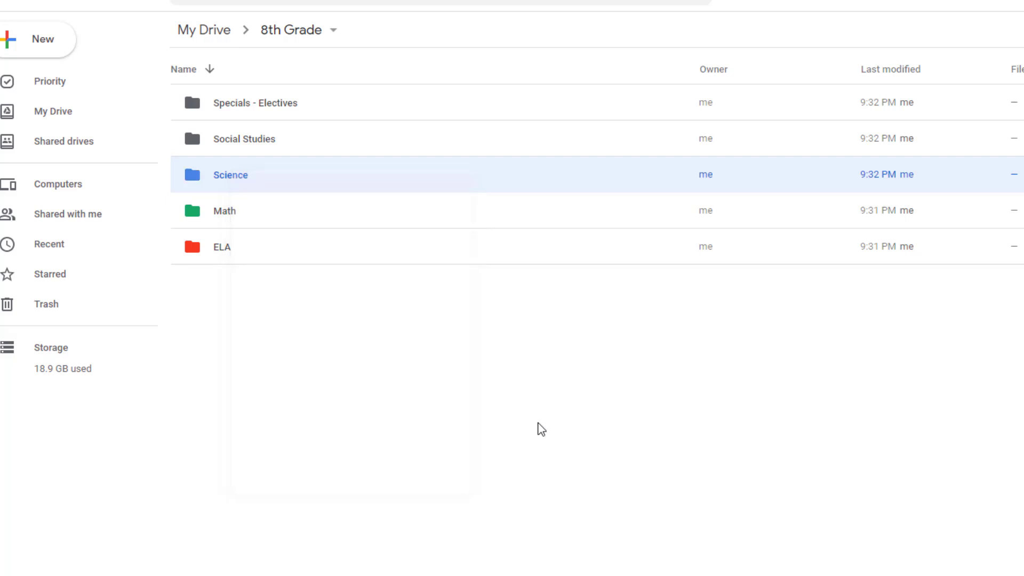
right_click(249, 145)
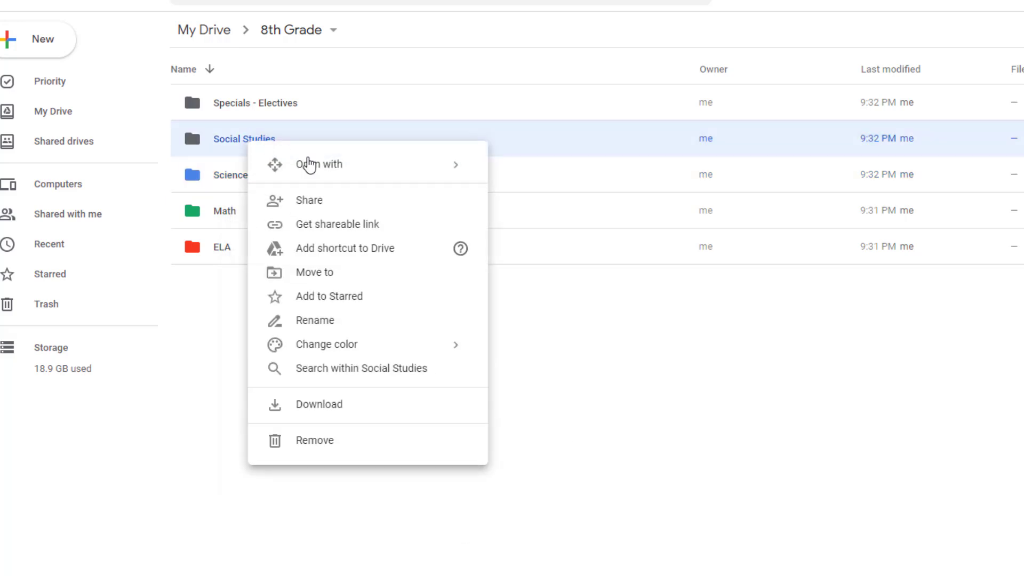
mouse_move(412, 347)
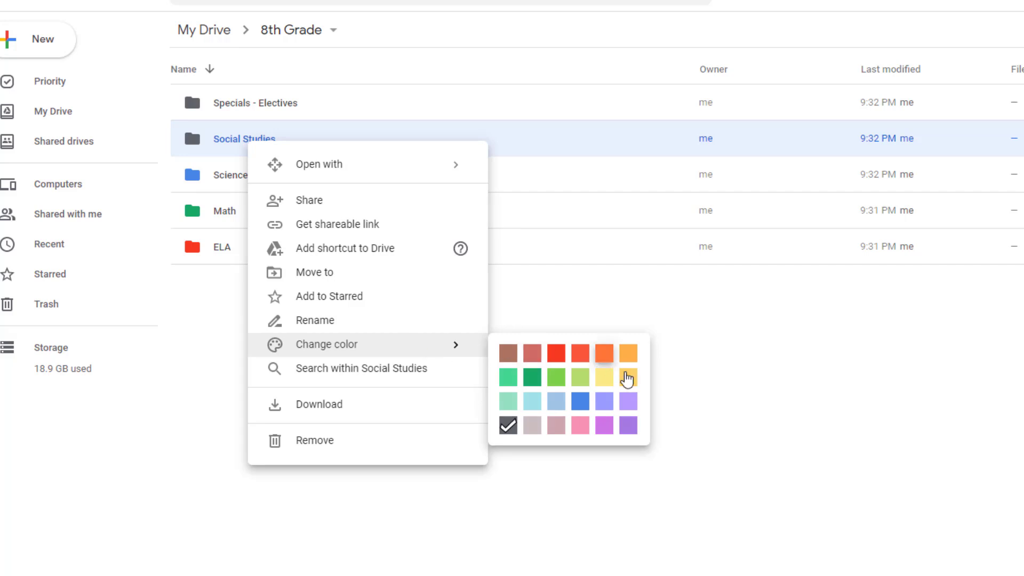
left_click(627, 427)
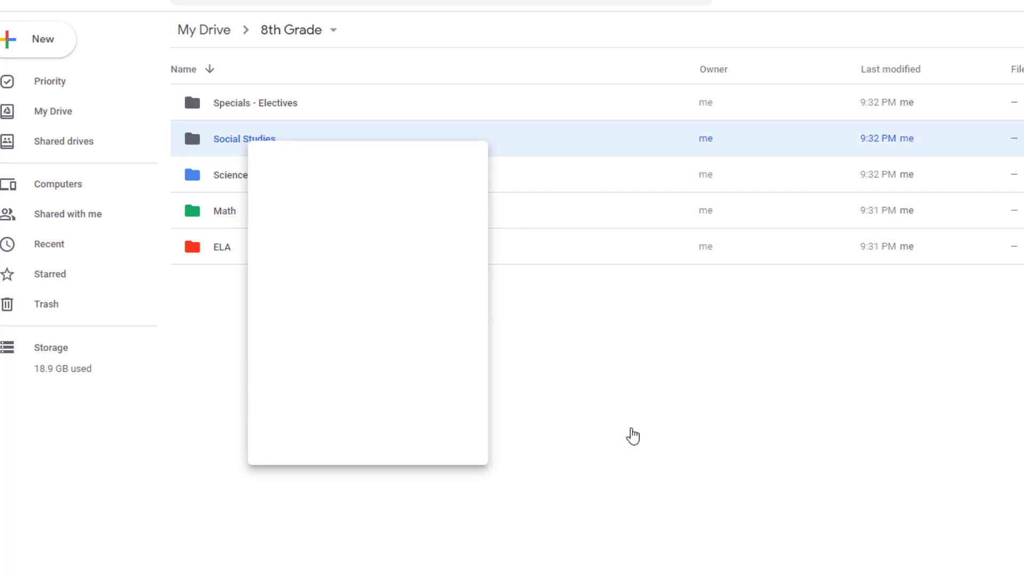
- Change the Specials - Electives folder's color to light orange
right_click(258, 107)
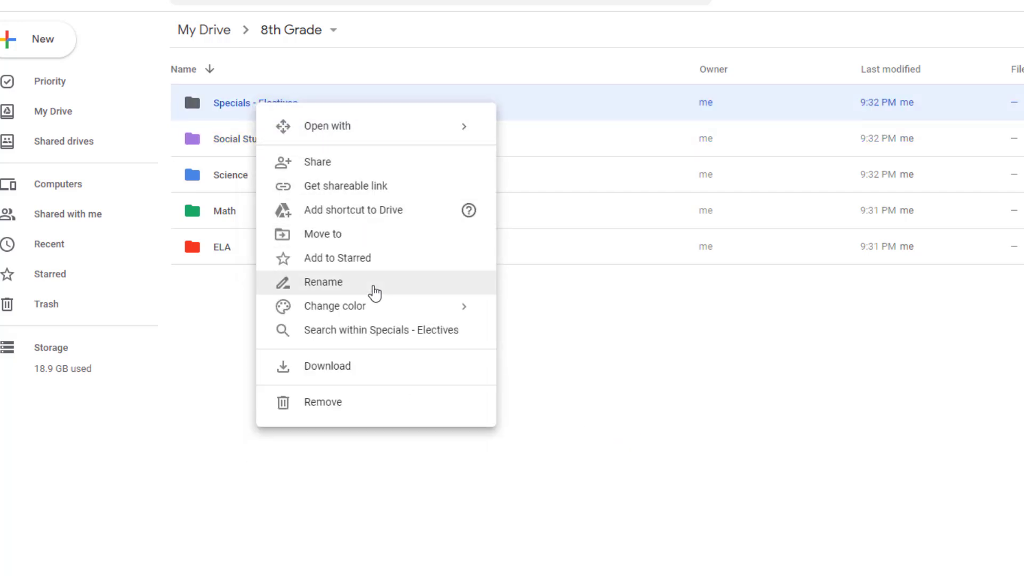
mouse_move(374, 314)
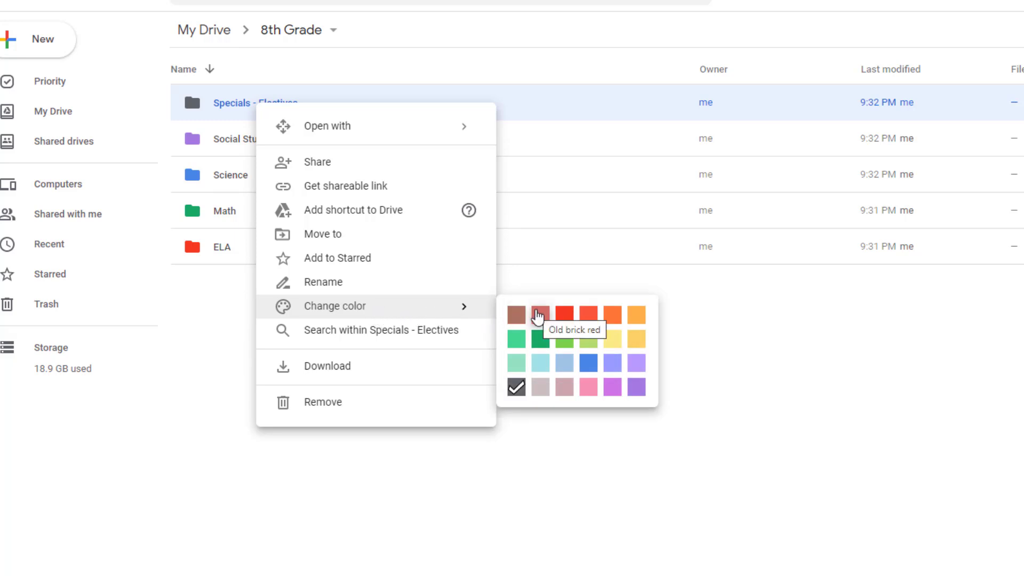
left_click(642, 327)
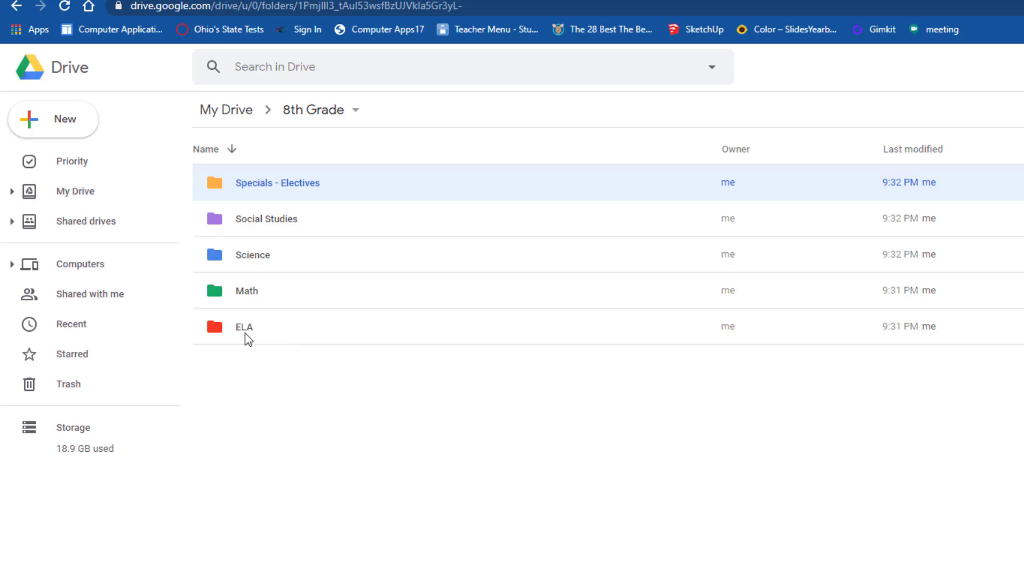
- Open the ELA folder, view which new items can be created in it, and return to the 8th Grade folder
left_click(245, 333)
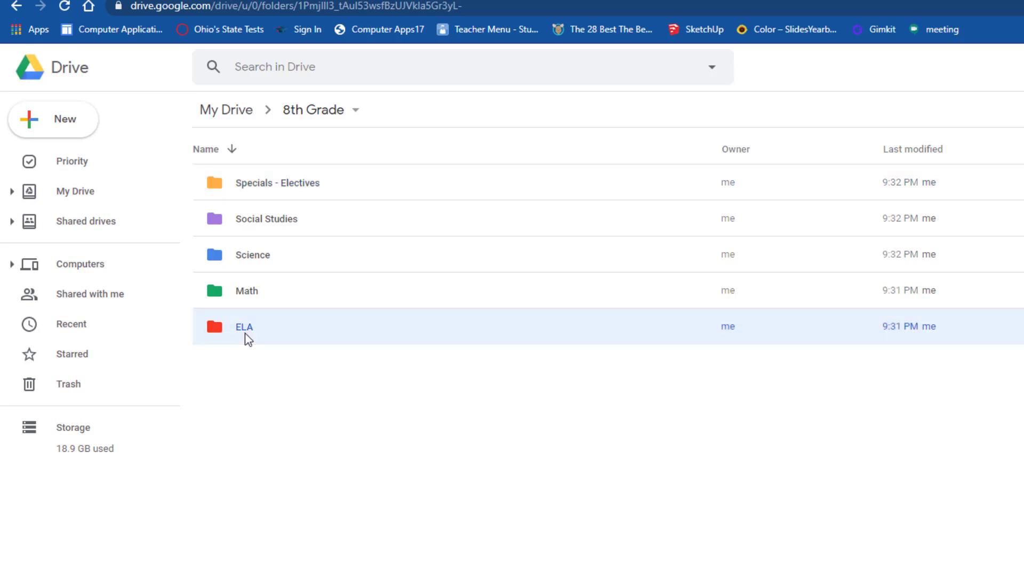
double_click(245, 333)
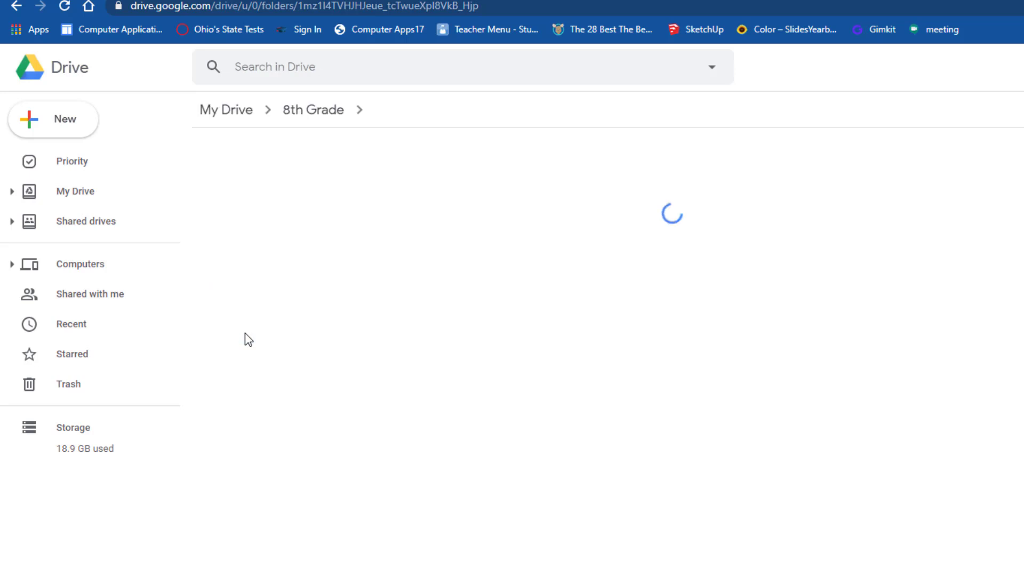
left_click(33, 124)
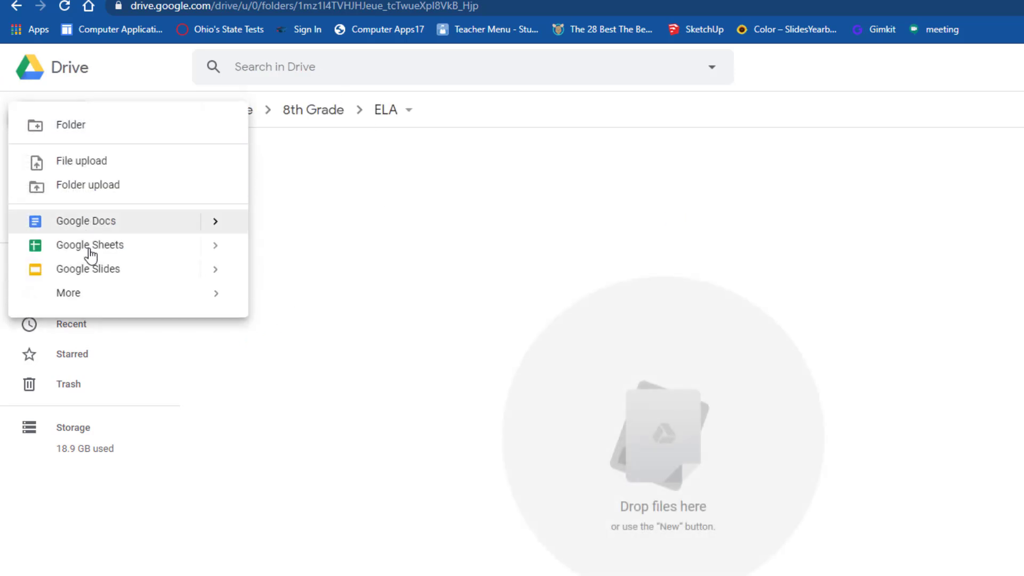
mouse_move(94, 304)
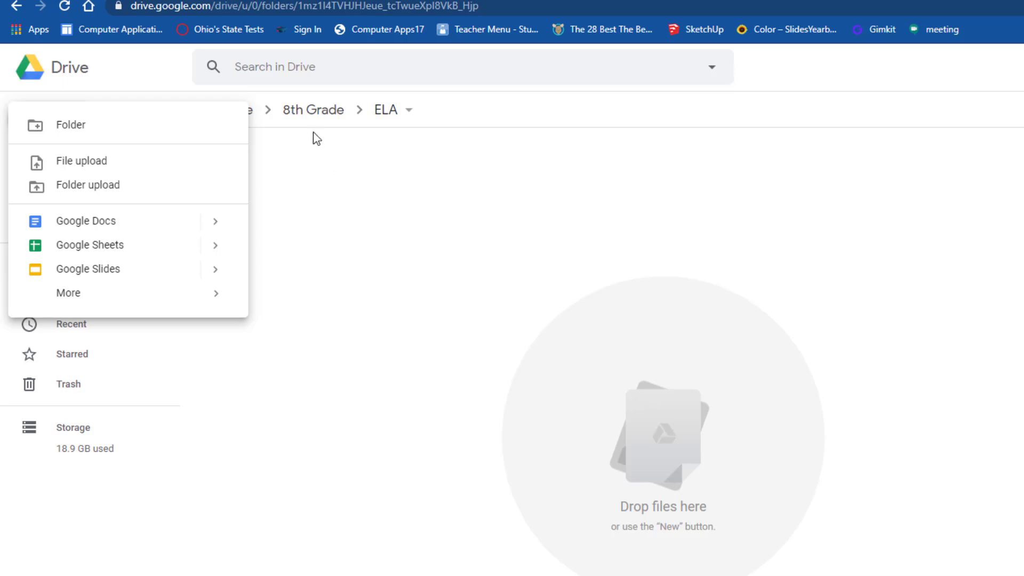
left_click(311, 112)
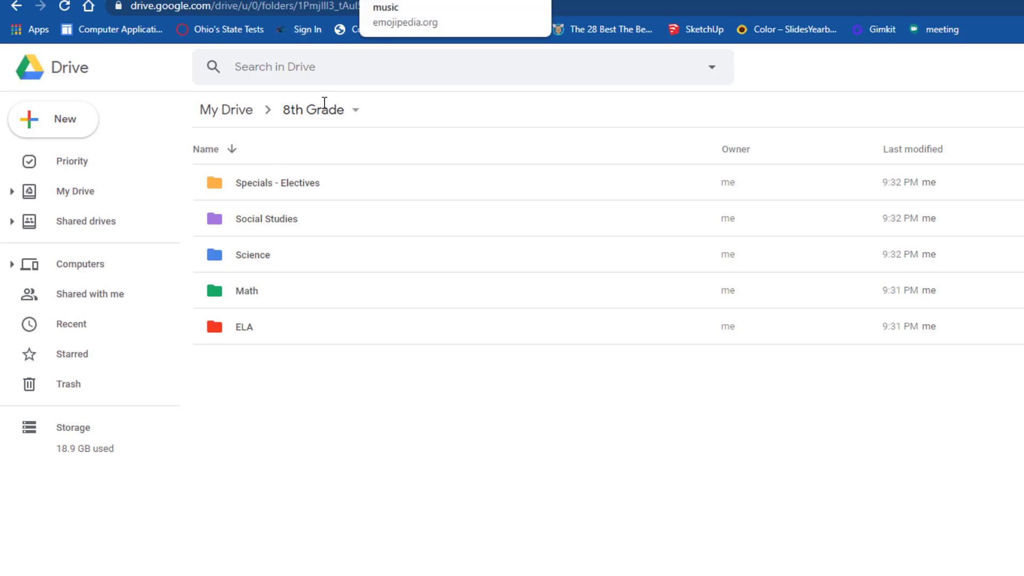
- Open the Specials - Electives folder's name for editing and copy the Musical Note emoji from the Emojipedia music results
right_click(288, 182)
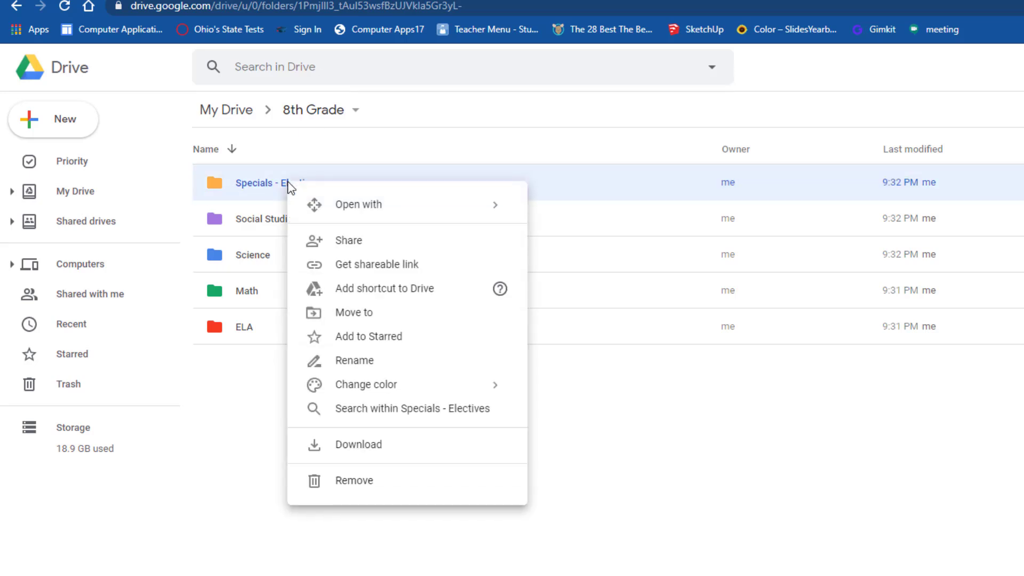
left_click(354, 368)
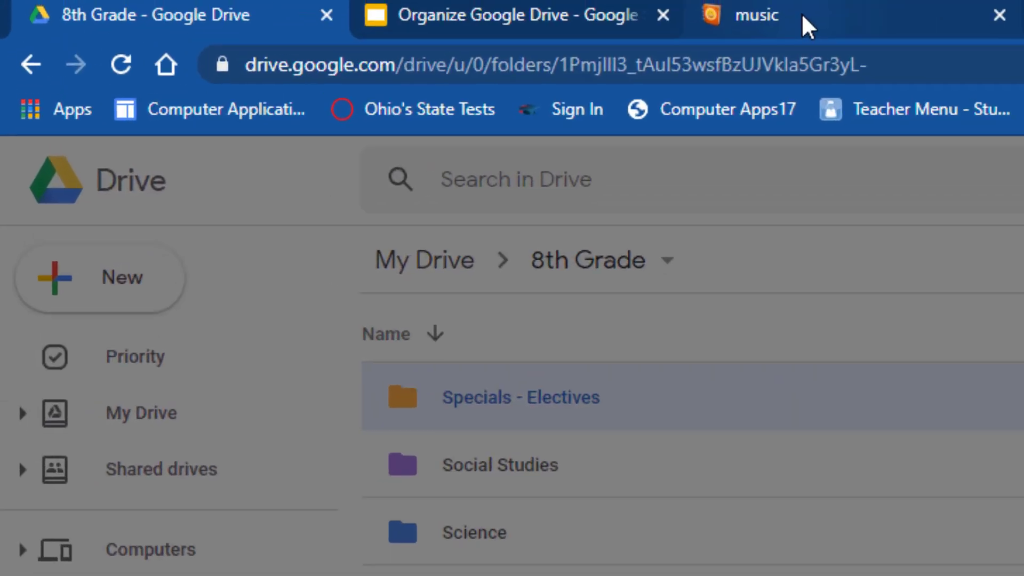
left_click(803, 13)
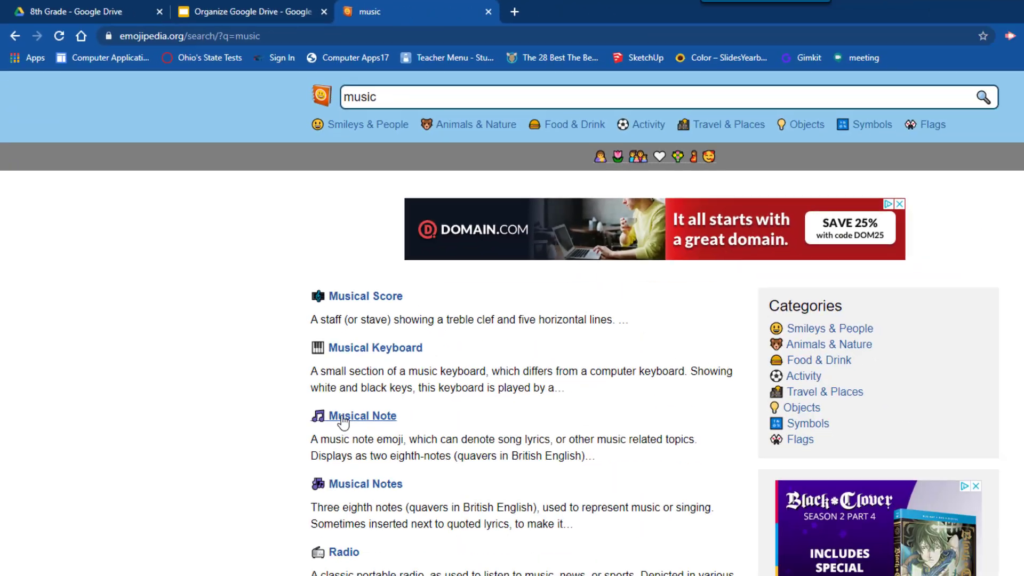
left_click(320, 384)
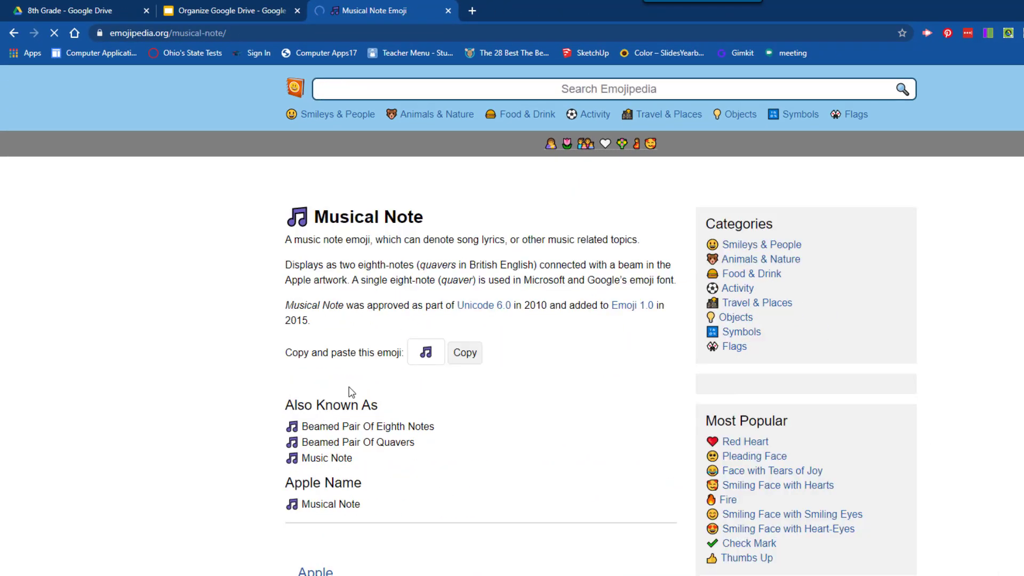
left_click(465, 411)
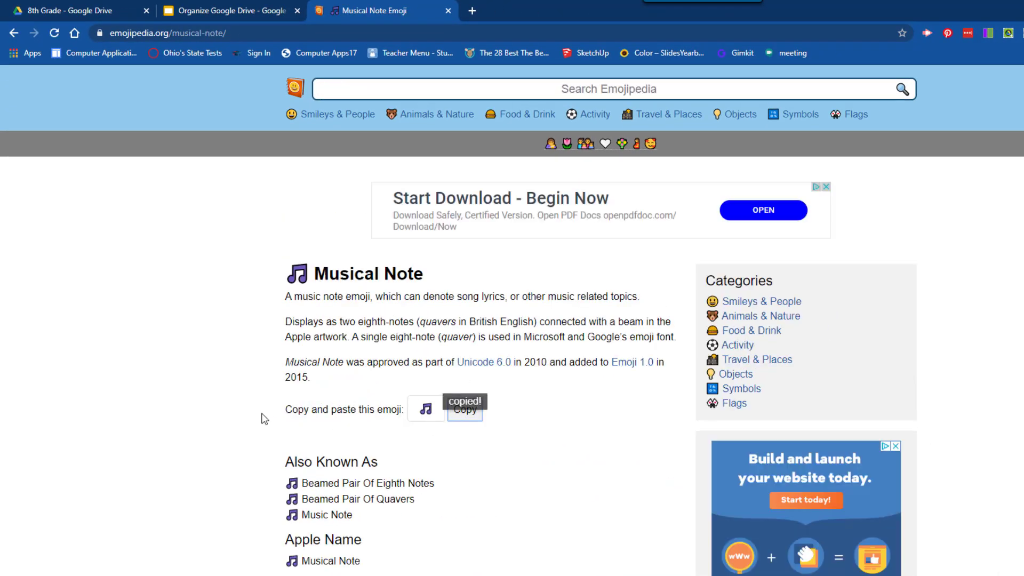
- Switch back to Google Drive and add the copied musical note emoji before and after the name Specials - Electives
left_click(193, 12)
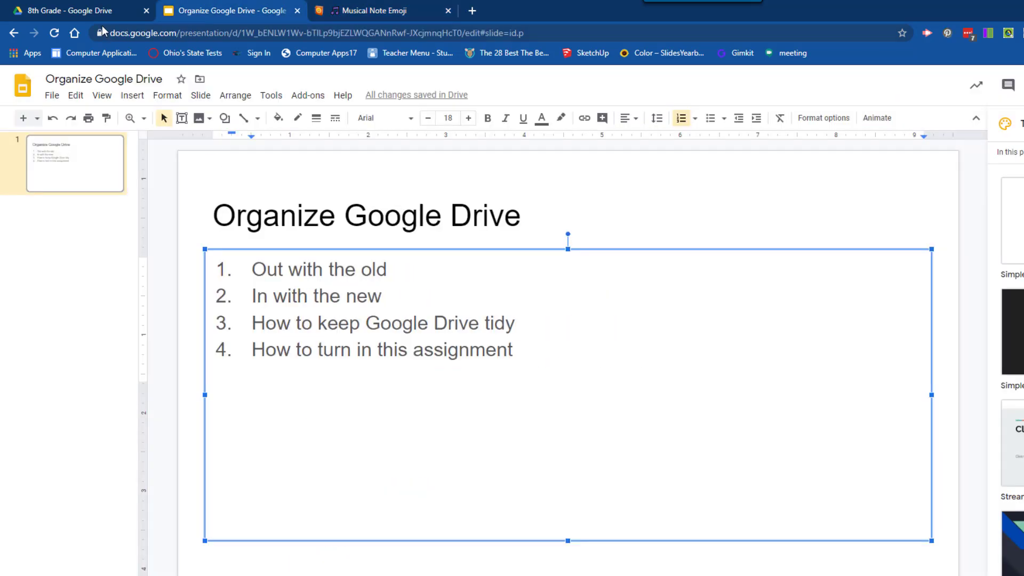
left_click(91, 9)
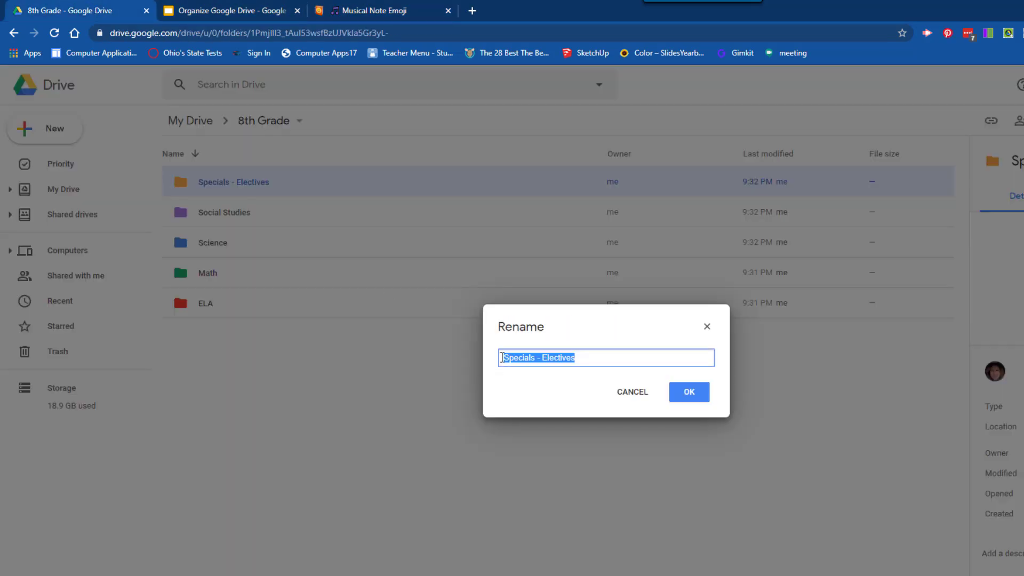
left_click(502, 357)
key("ctrl+v")
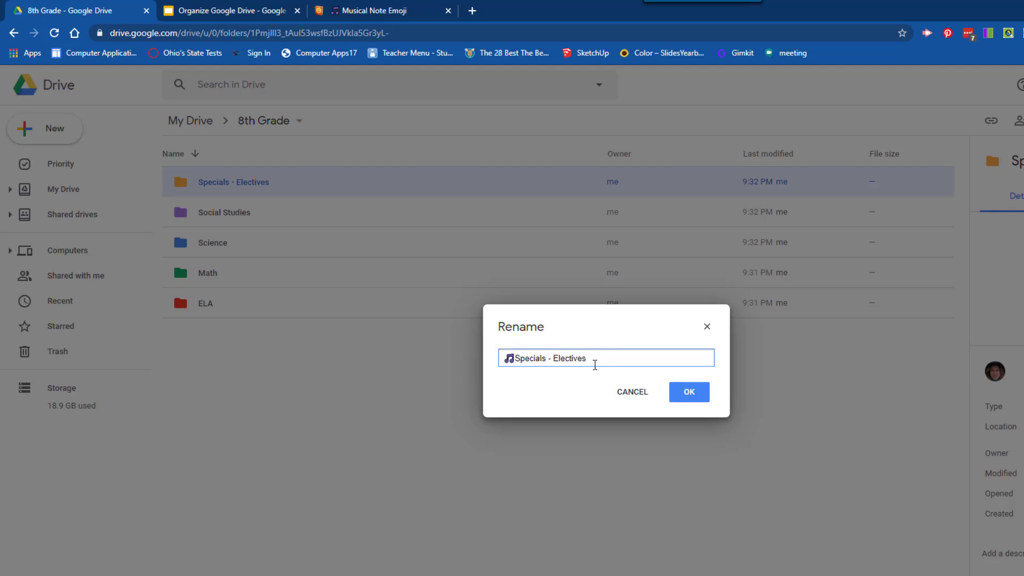
left_click(595, 365)
key("ctrl+v")
left_click(689, 392)
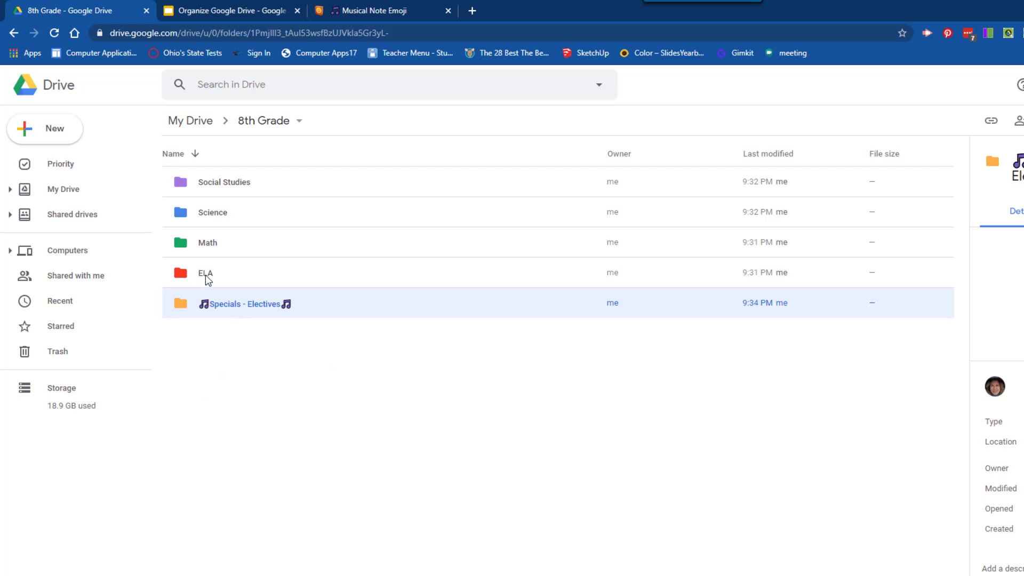
- Open the Math folder's name for editing
right_click(214, 245)
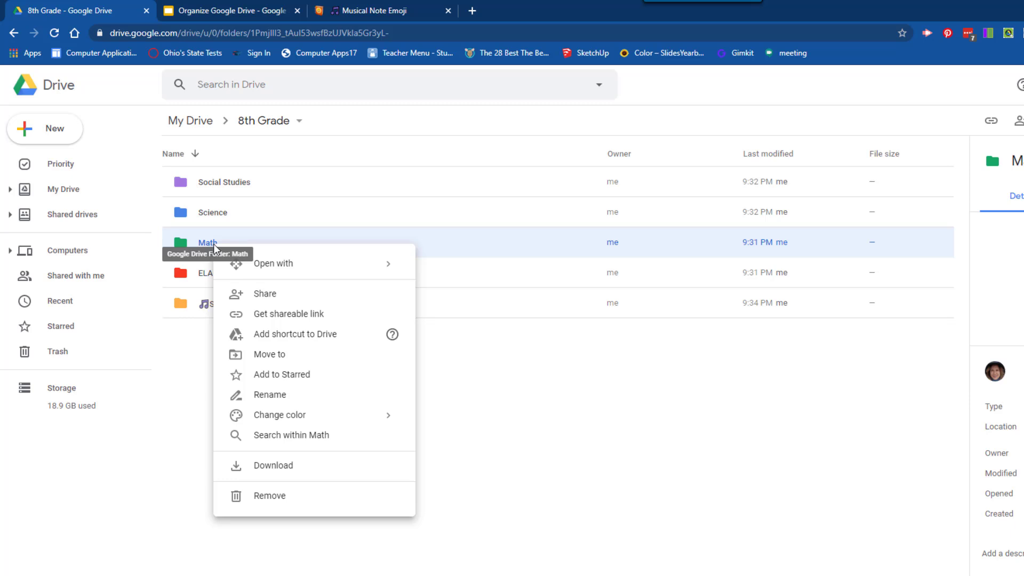
key("alt")
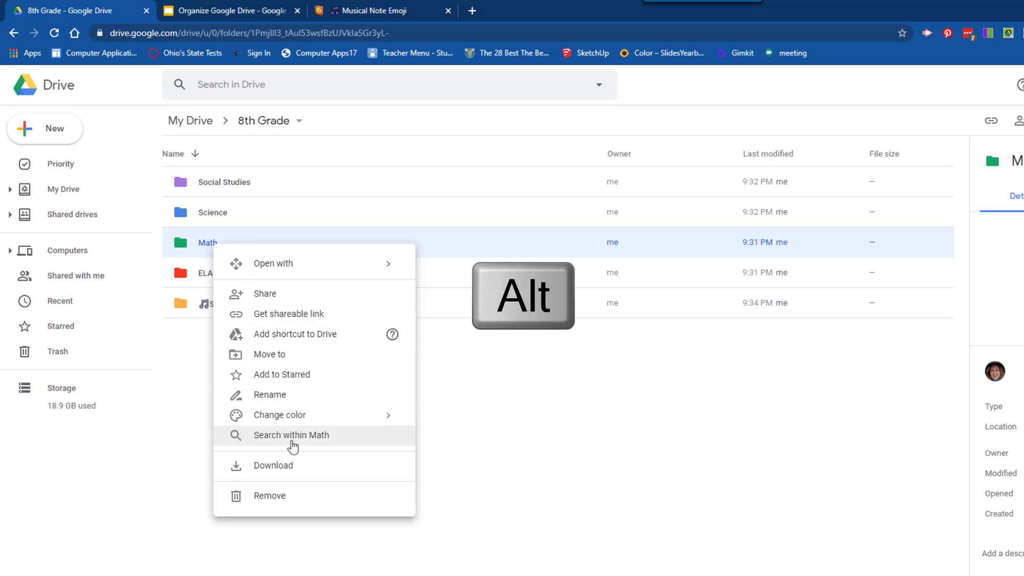
left_click(282, 396)
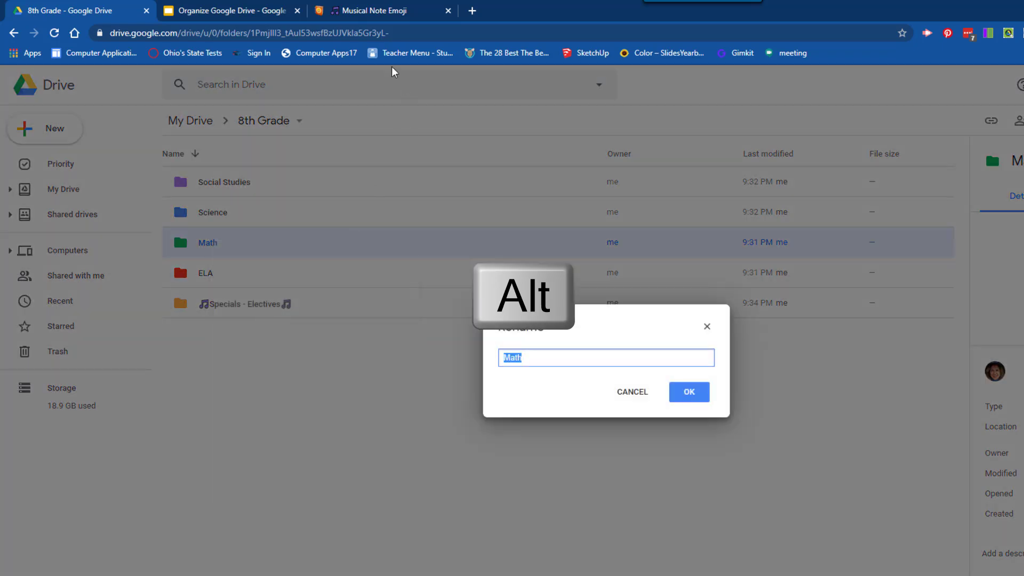
- Switch to Emojipedia, search for "math", and copy the Plus emoji
left_click(374, 8)
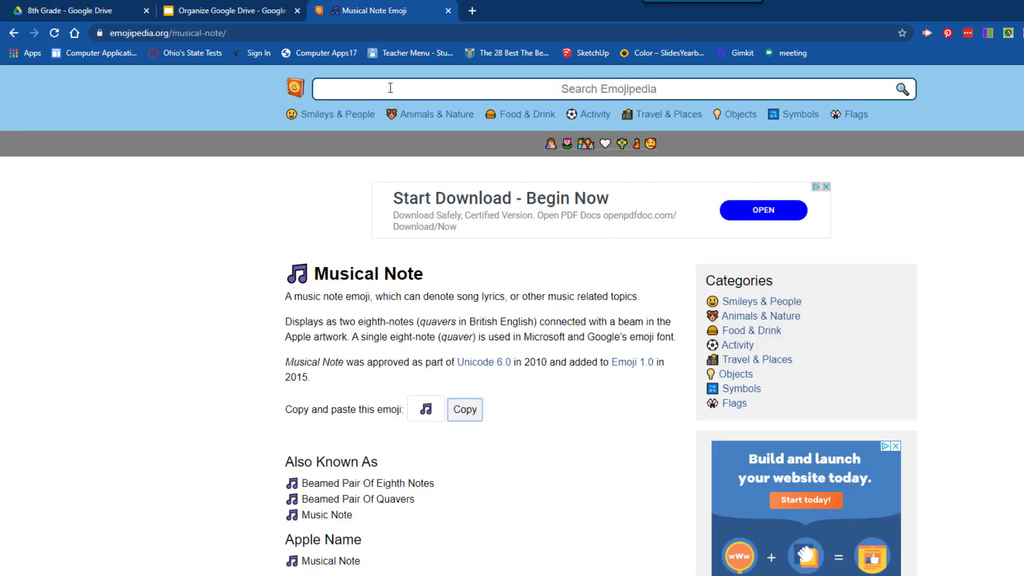
left_click(391, 88)
type("math")
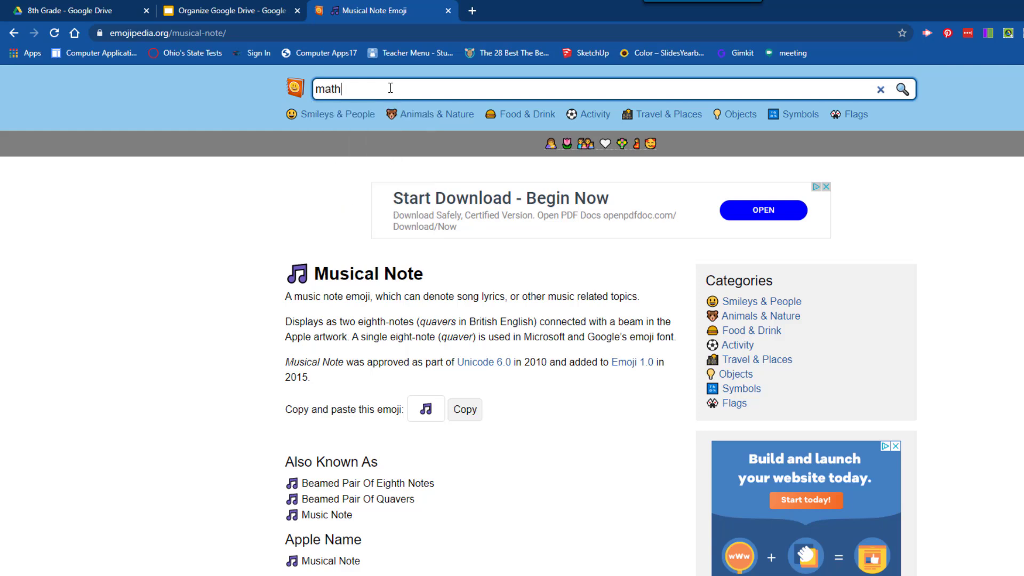
key("Return")
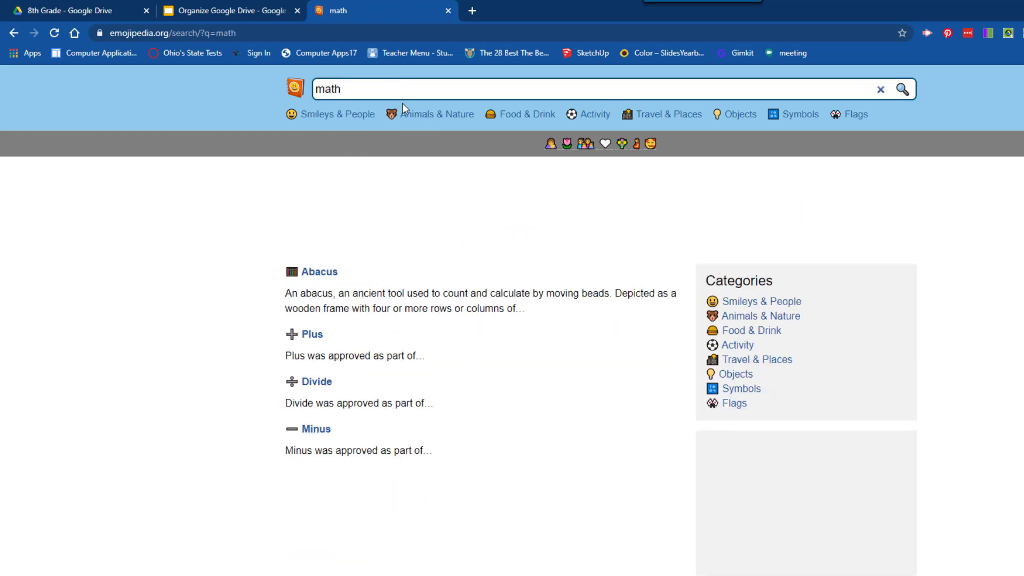
left_click(316, 336)
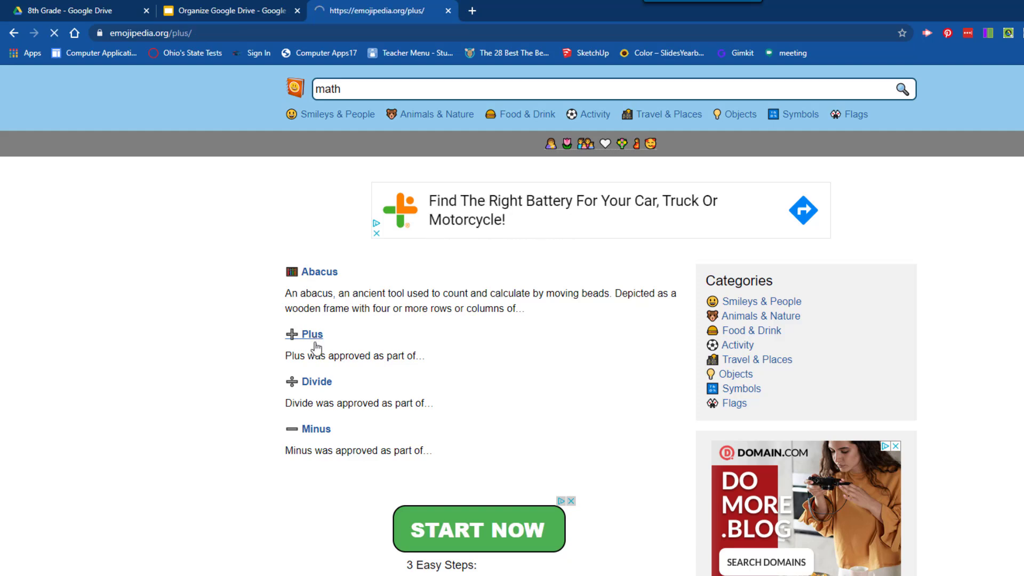
left_click(463, 344)
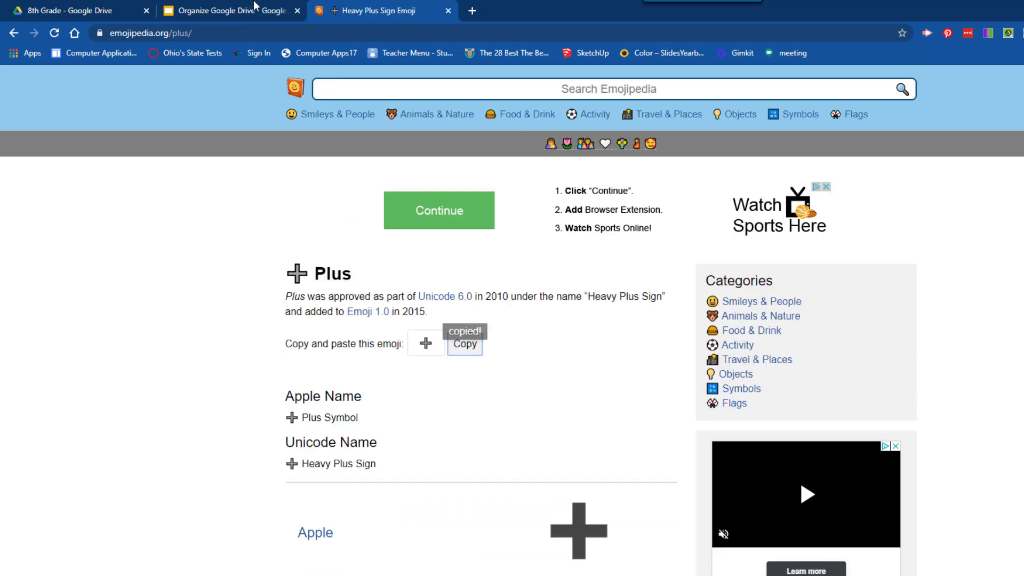
- Switch back to Google Drive and paste the plus emoji in front of the folder name Math
left_click(89, 10)
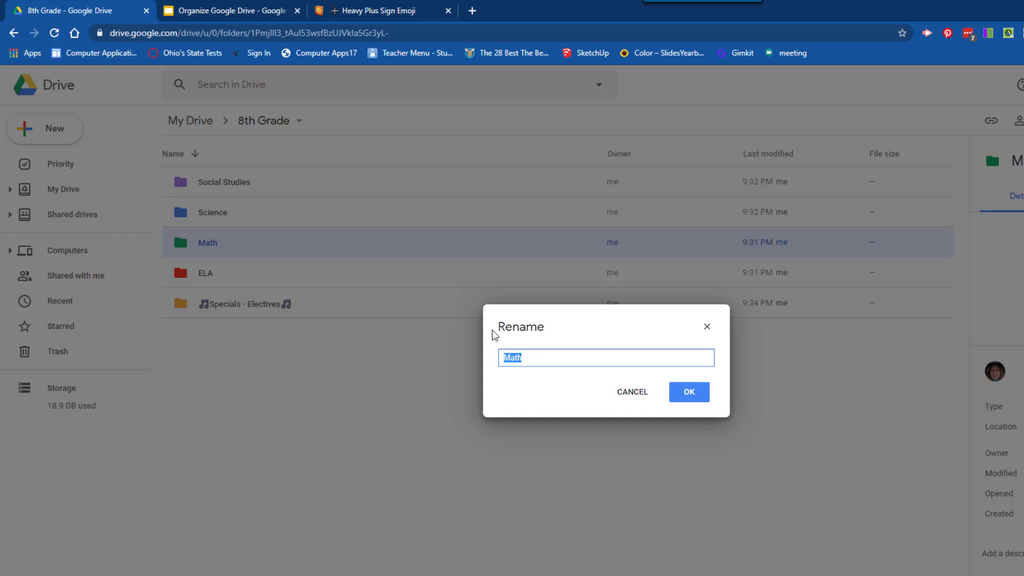
left_click(501, 357)
key("ctrl+v")
- Return to the Emojipedia math results, view the Divide emoji, and copy the Minus emoji instead
left_click(368, 7)
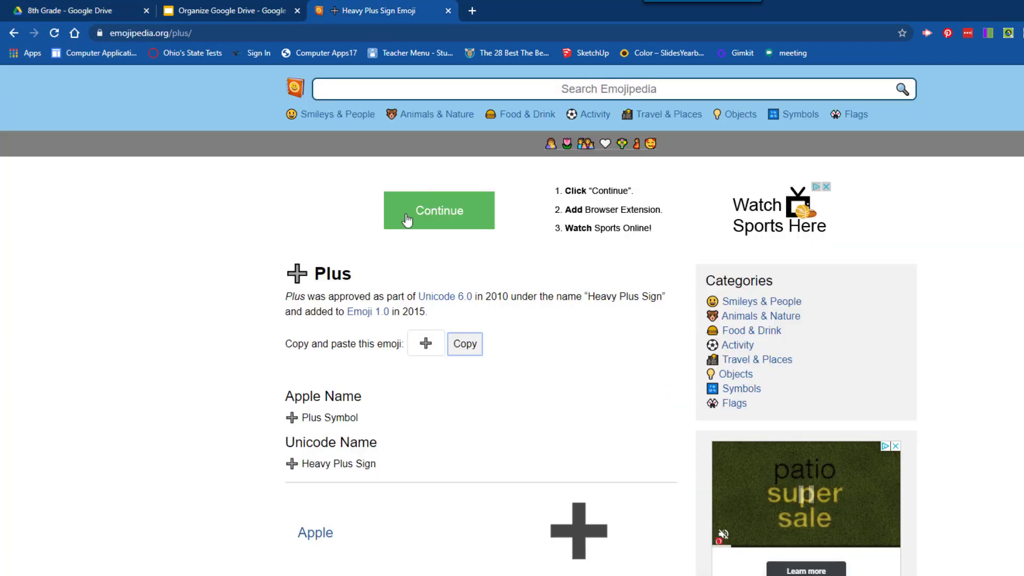
left_click(15, 34)
left_click(317, 382)
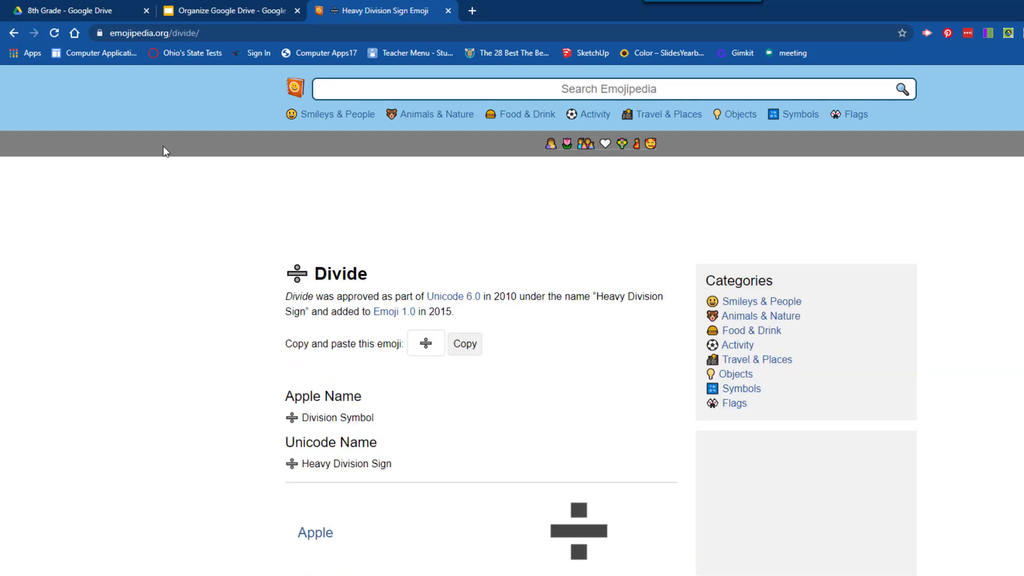
key("alt+Left")
left_click(315, 428)
left_click(465, 343)
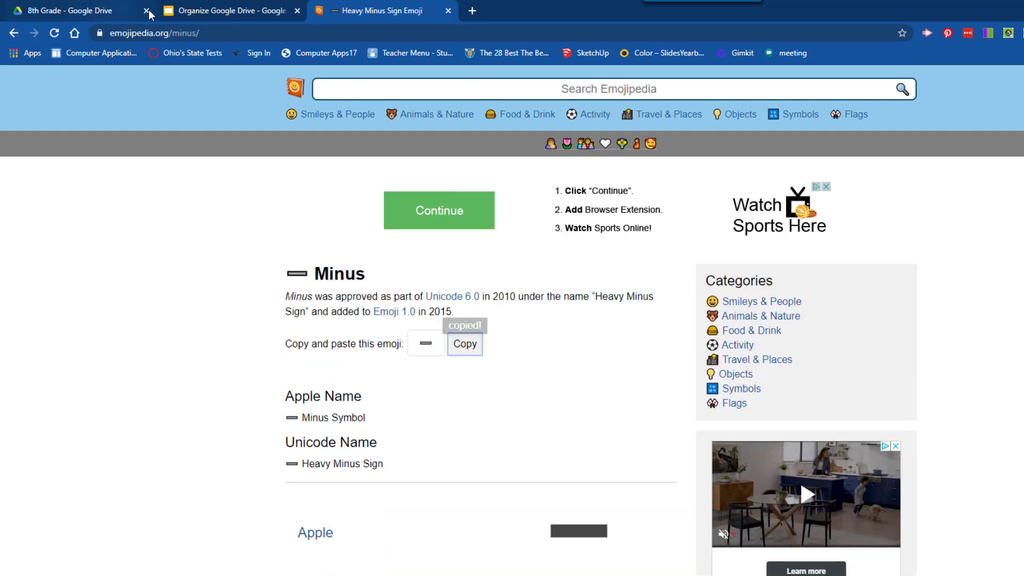
- Switch back to Google Drive, paste the minus emoji after the folder name Math, and save the new name
left_click(70, 10)
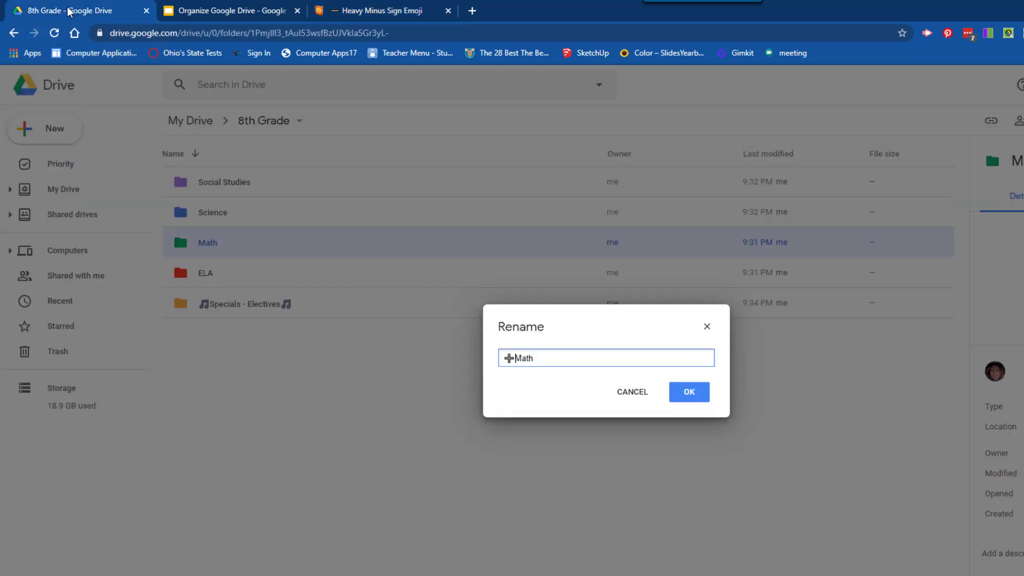
left_click(687, 396)
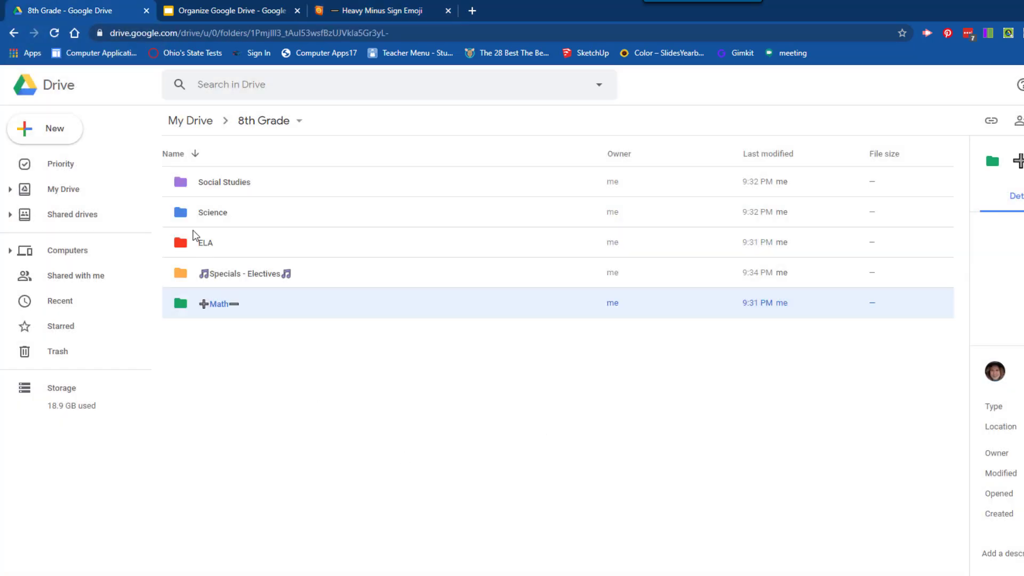
- Check the outline in the Organize Google Drive presentation and return to the 8th Grade folder in Google Drive
left_click(205, 11)
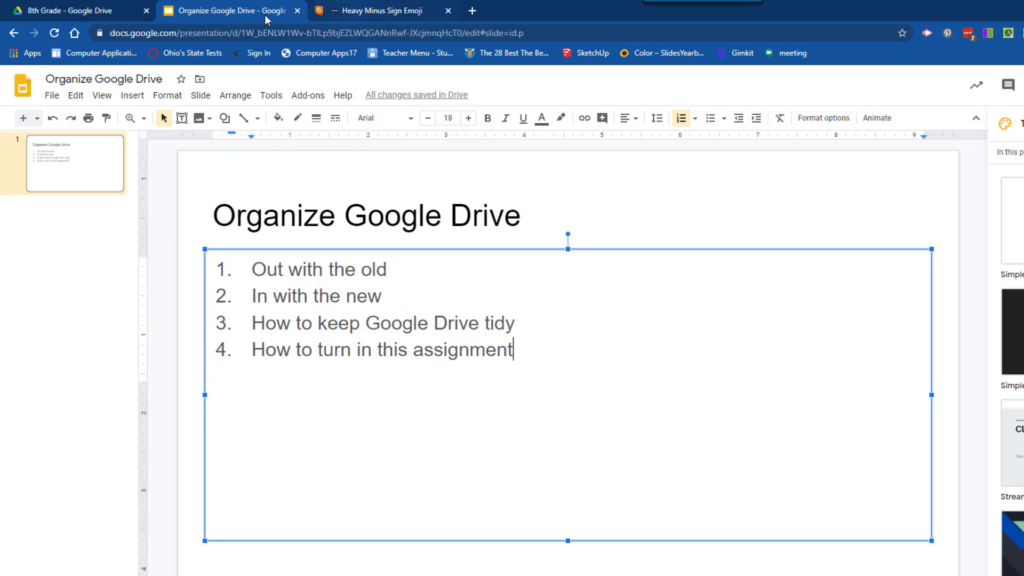
left_click(69, 12)
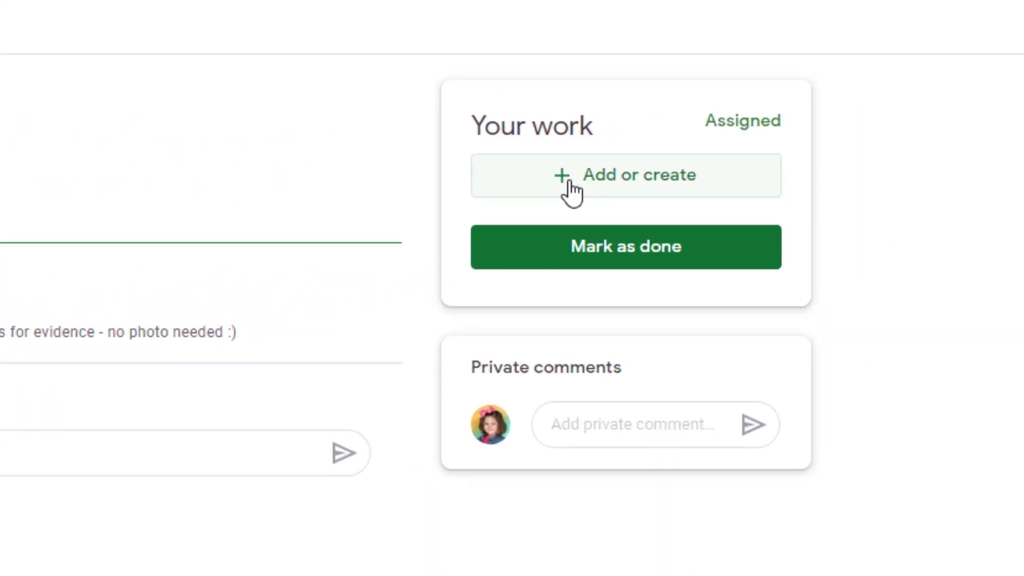
- In the Google Classroom assignment, create a new Google Docs file as attached work and open it
left_click(567, 177)
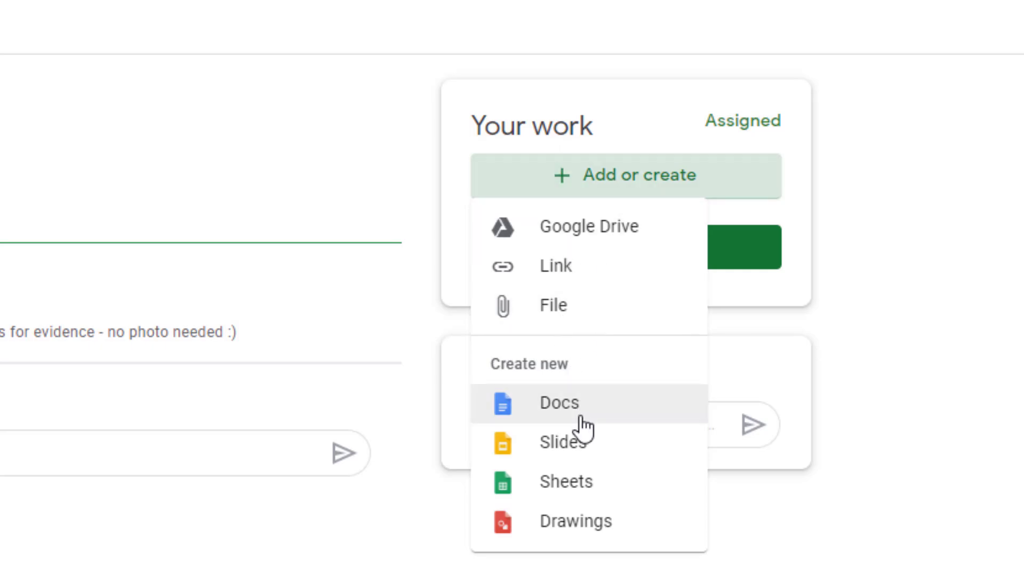
left_click(557, 397)
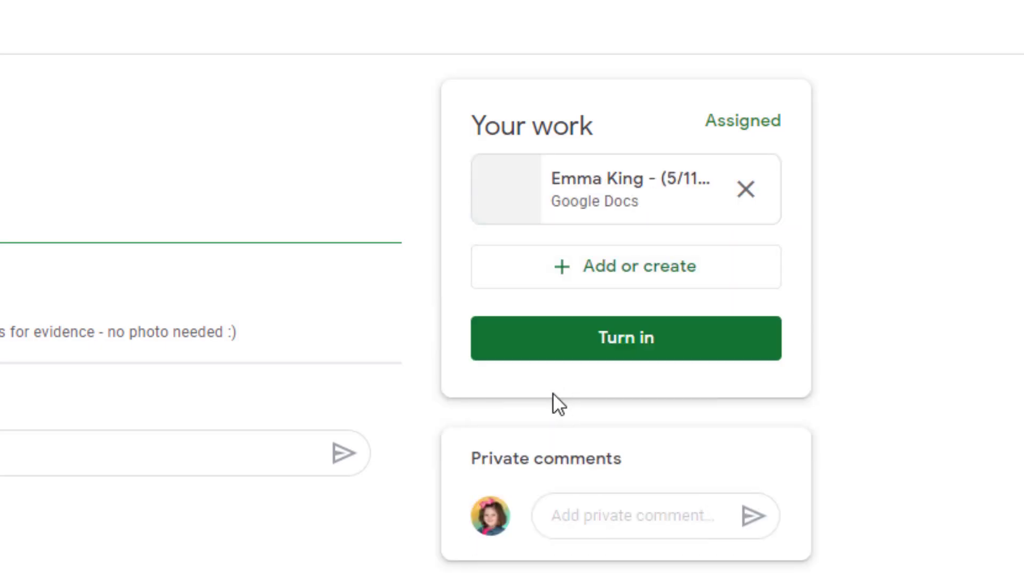
left_click(555, 194)
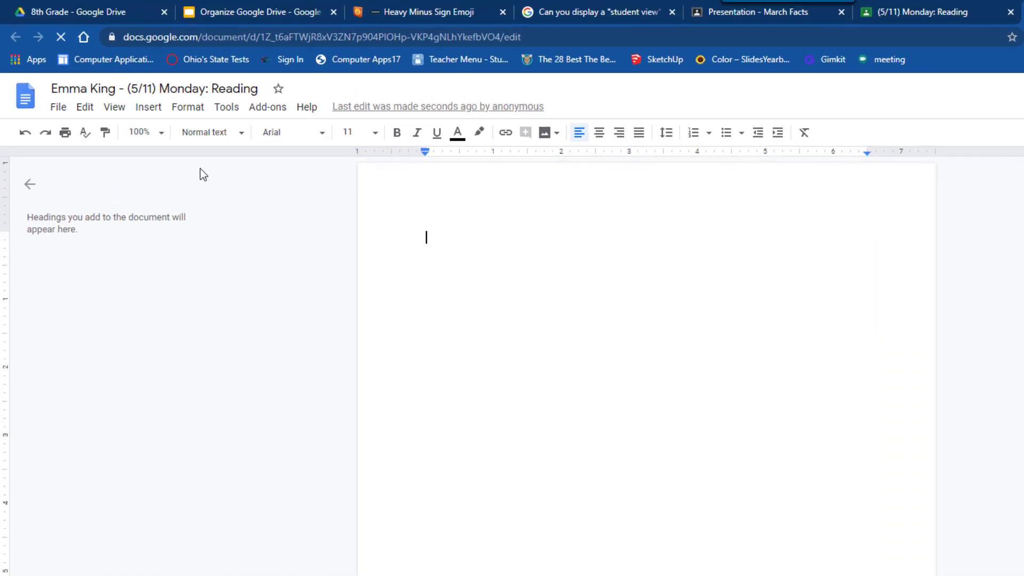
- Bring up the choices for inserting an image into the blank document, including uploading from the computer
left_click(150, 110)
mouse_move(161, 132)
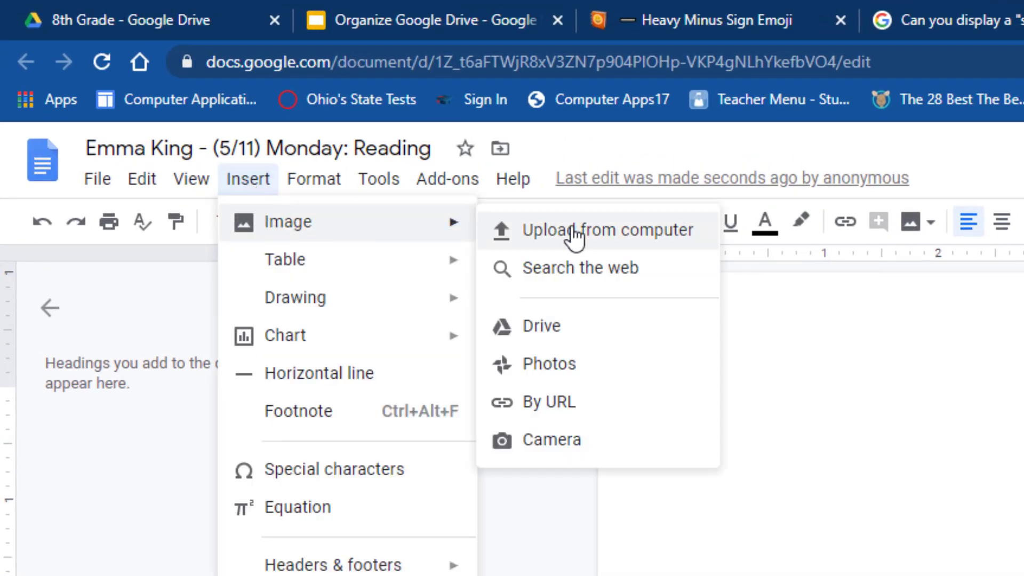